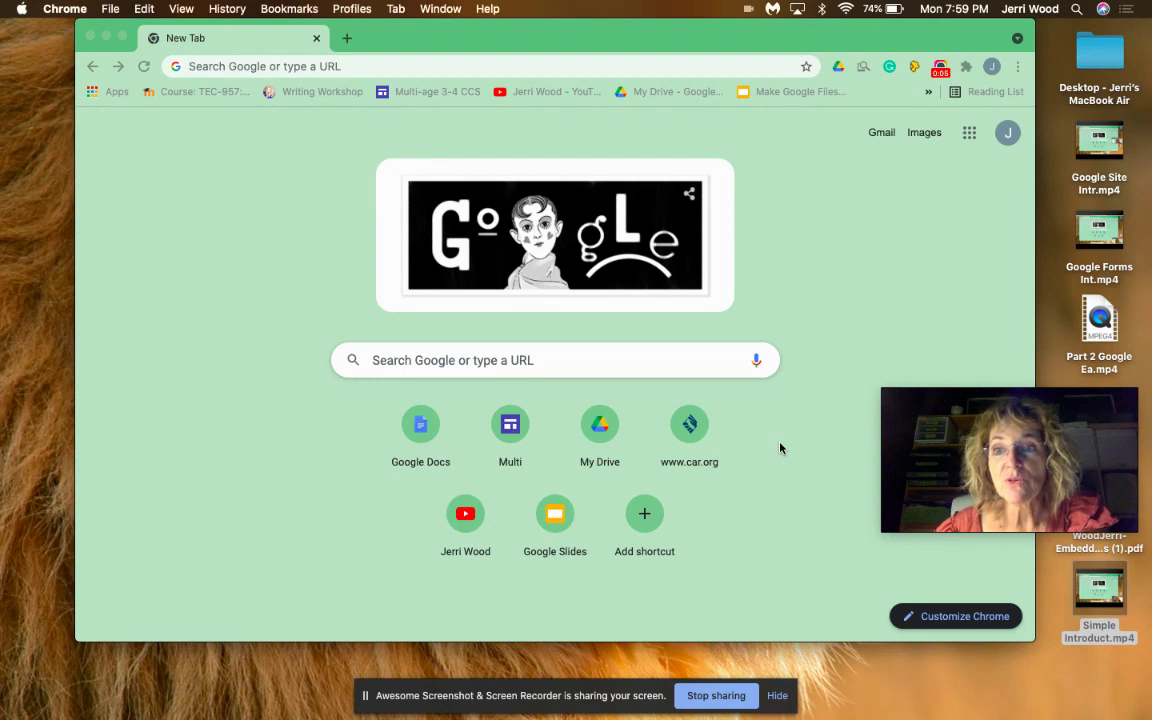
Run a Google web search for 'Gold rush' from the new tab page
left_click(375, 360)
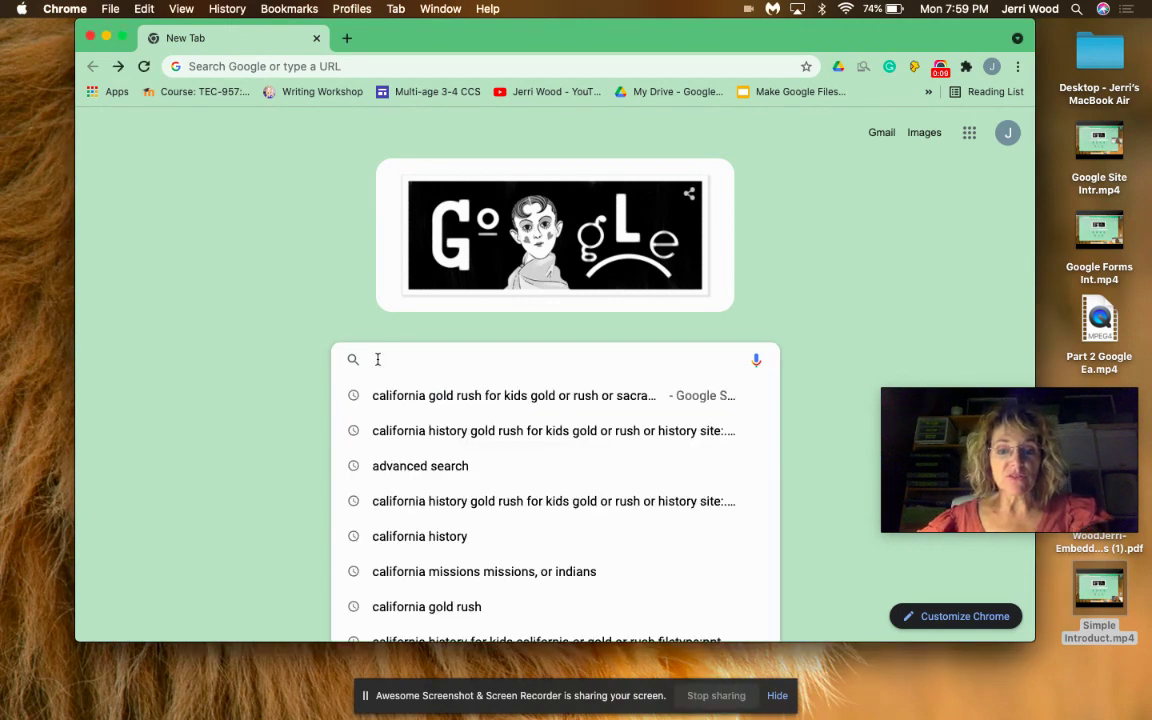
type("Gold rus")
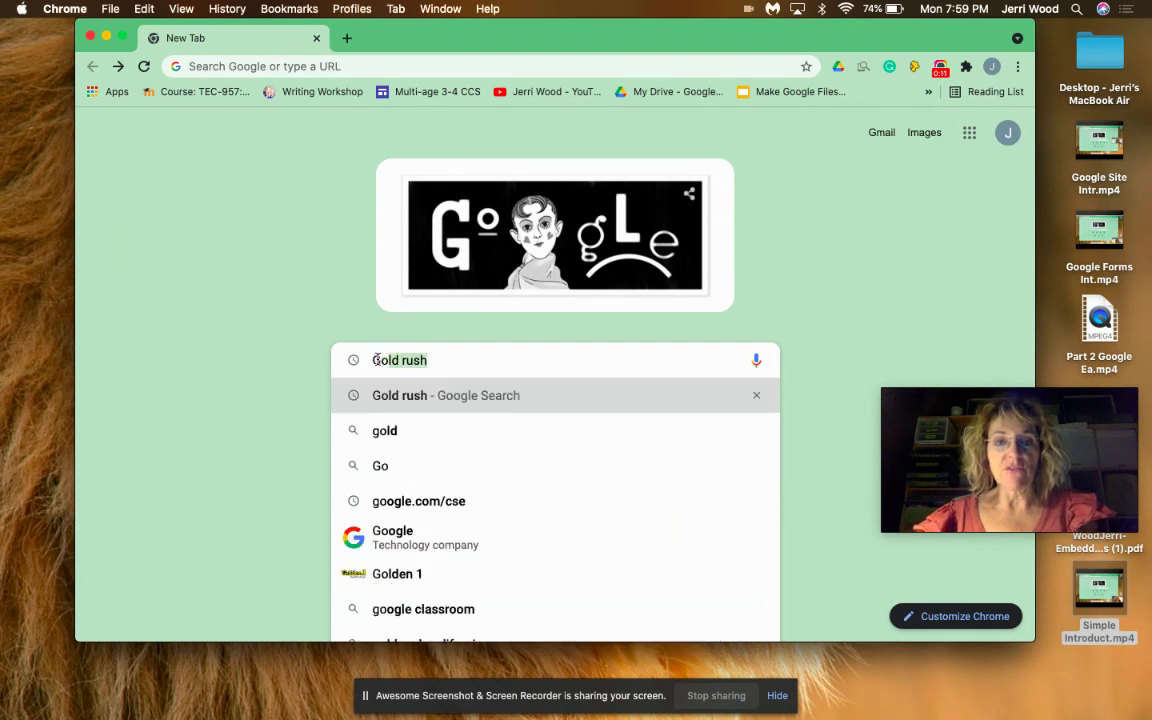
type("h")
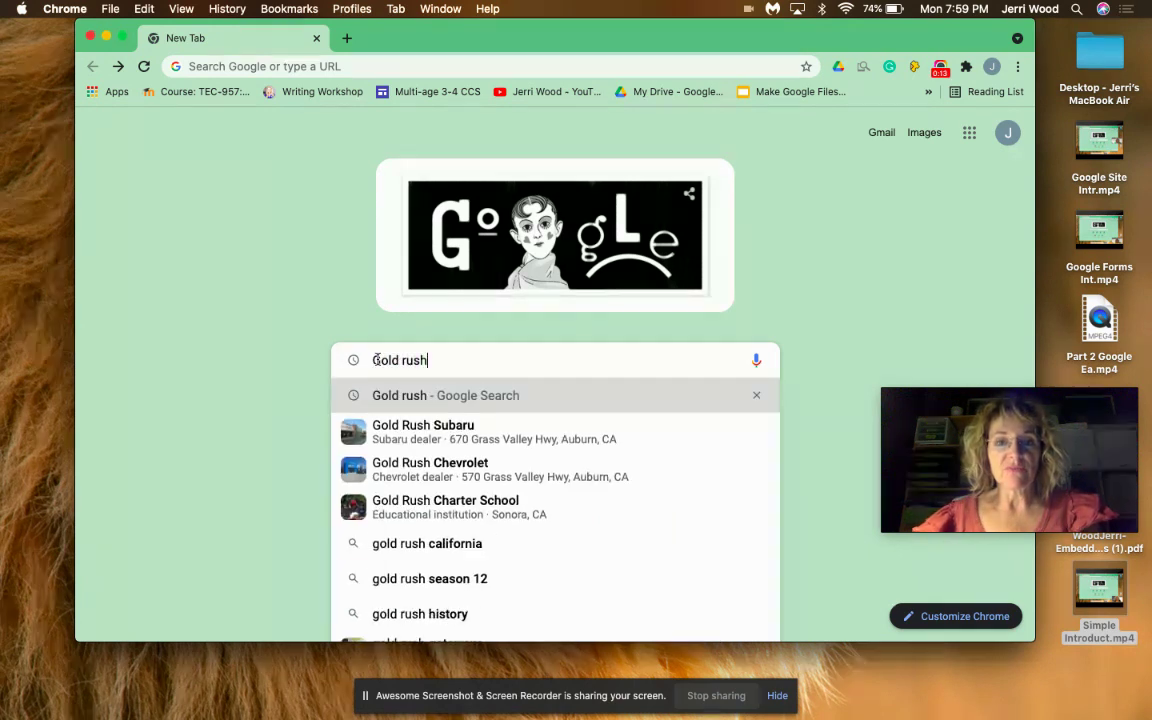
key("Return")
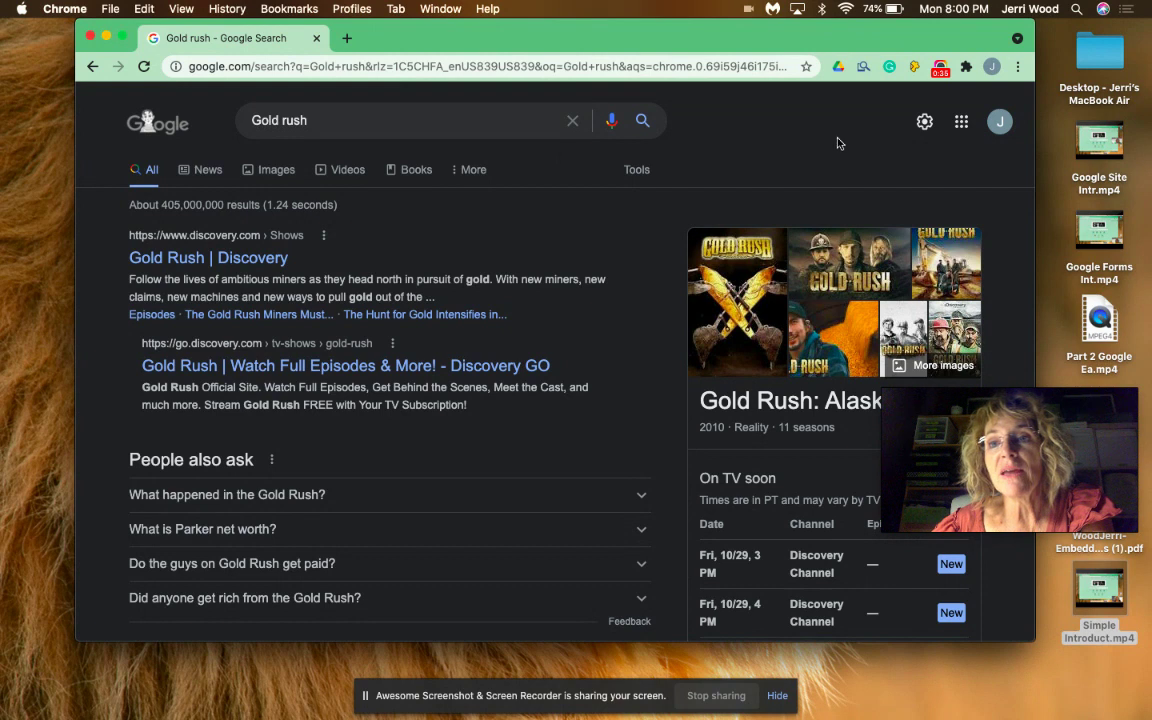
Open Advanced Search from the settings gear and make the all-these-words query 'Gold rush history for kids'
left_click(925, 122)
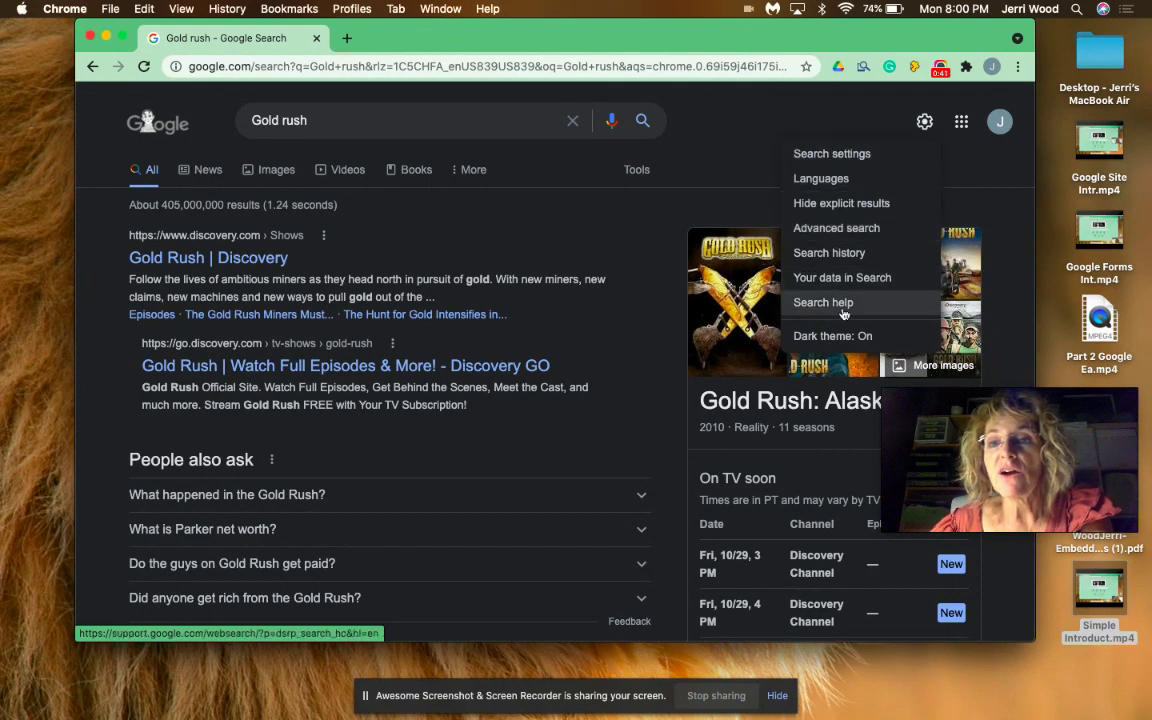
left_click(844, 234)
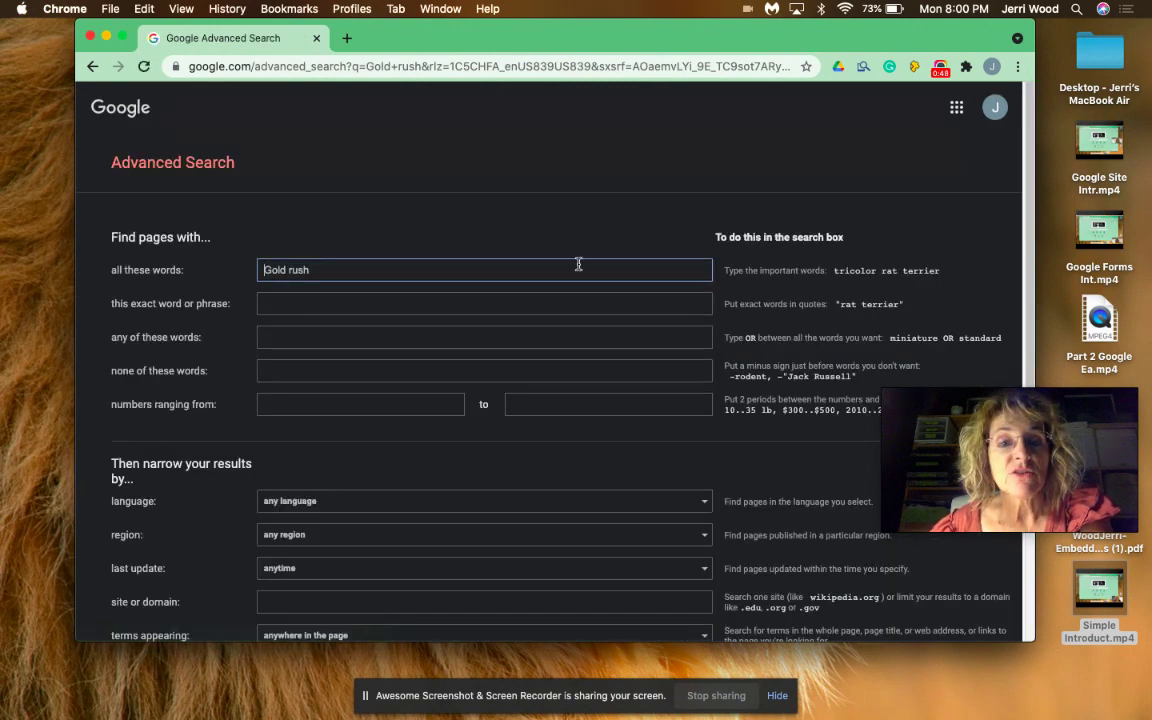
scroll(578, 264, "down", 5)
scroll(576, 262, "up", 3)
scroll(576, 262, "up", 2)
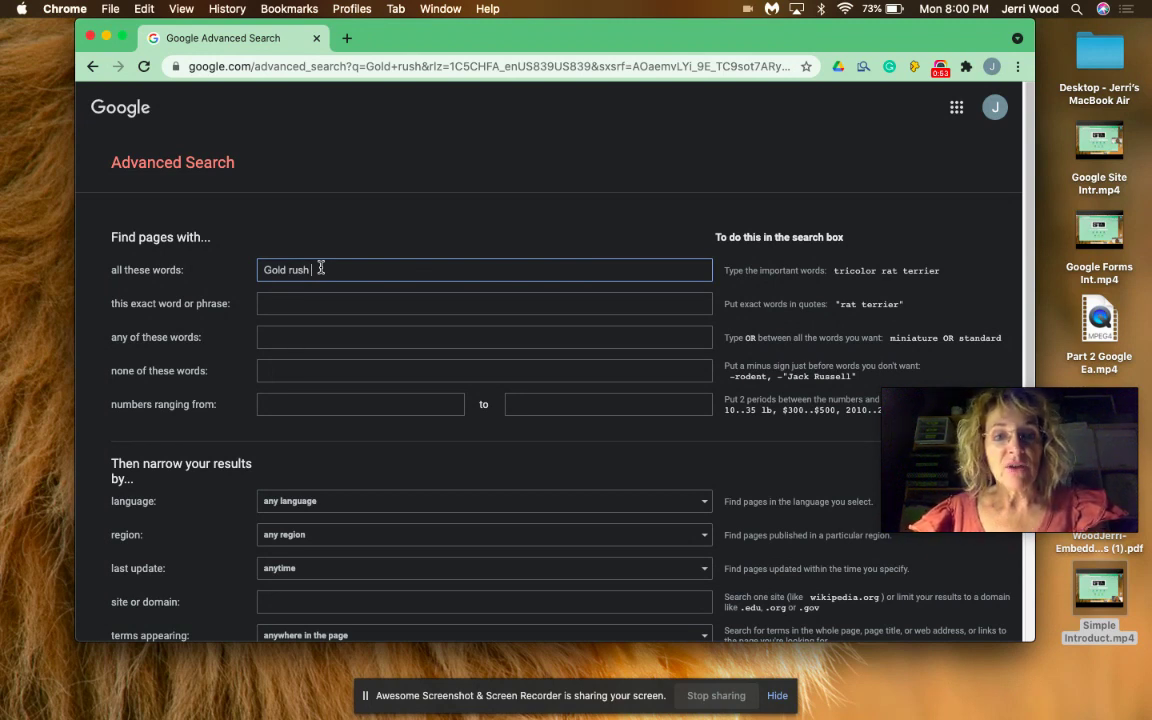
type("history for kids")
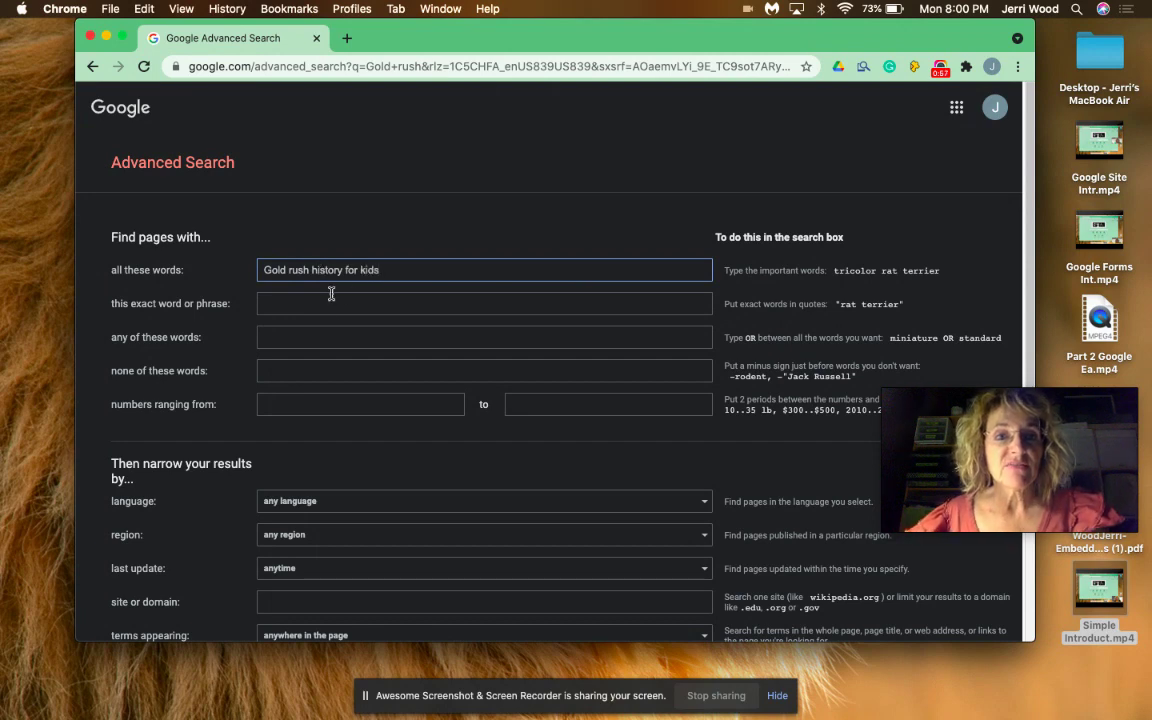
scroll(331, 310, "down", 3)
Set the advanced search result language to English
scroll(333, 325, "down", 2)
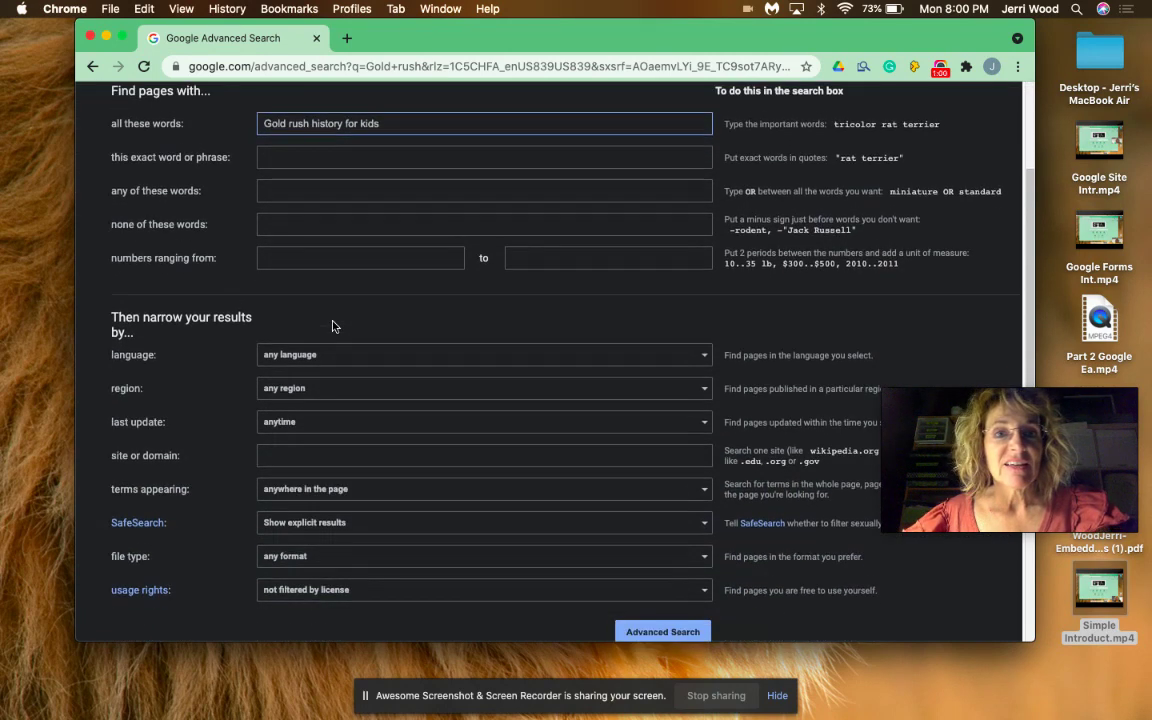
left_click(704, 341)
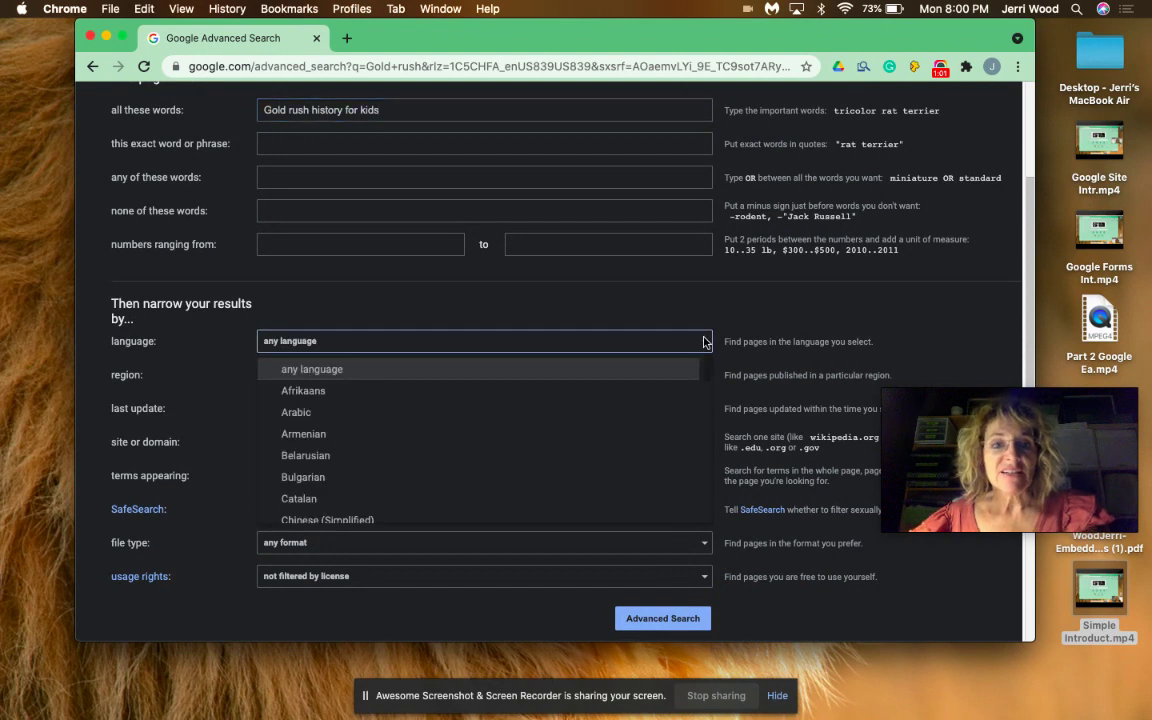
scroll(300, 400, "down", 3)
scroll(296, 420, "down", 5)
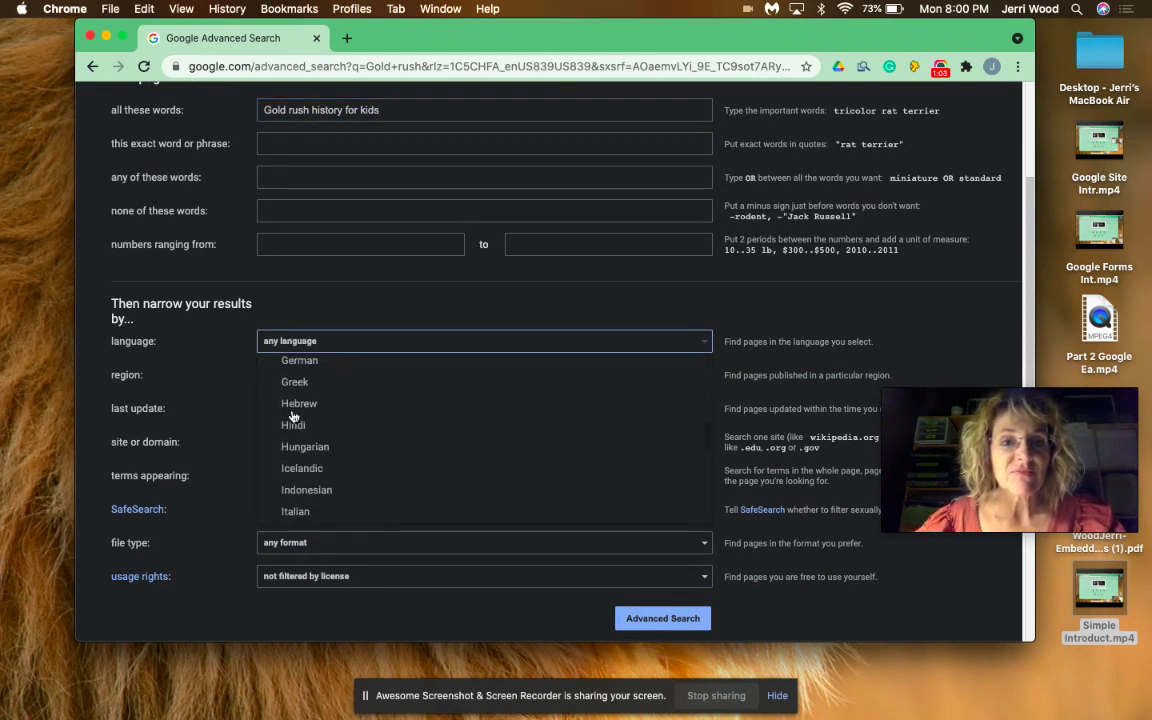
scroll(292, 416, "down", 1)
scroll(292, 416, "up", 3)
scroll(292, 416, "up", 3)
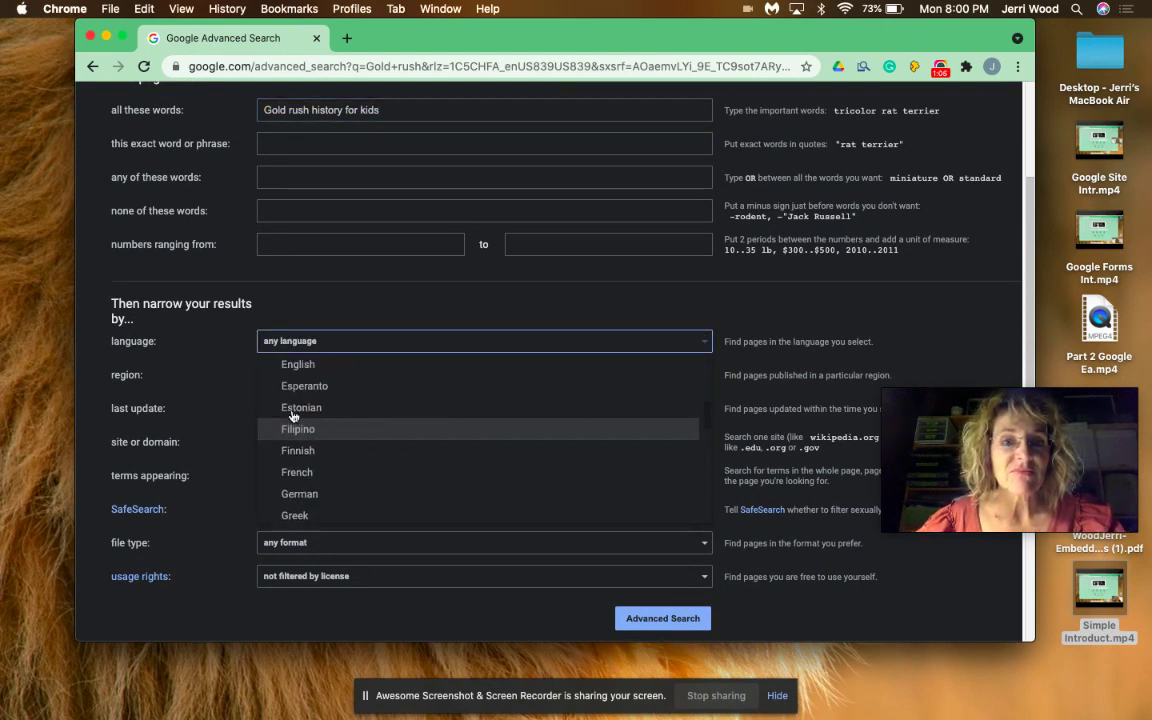
left_click(298, 364)
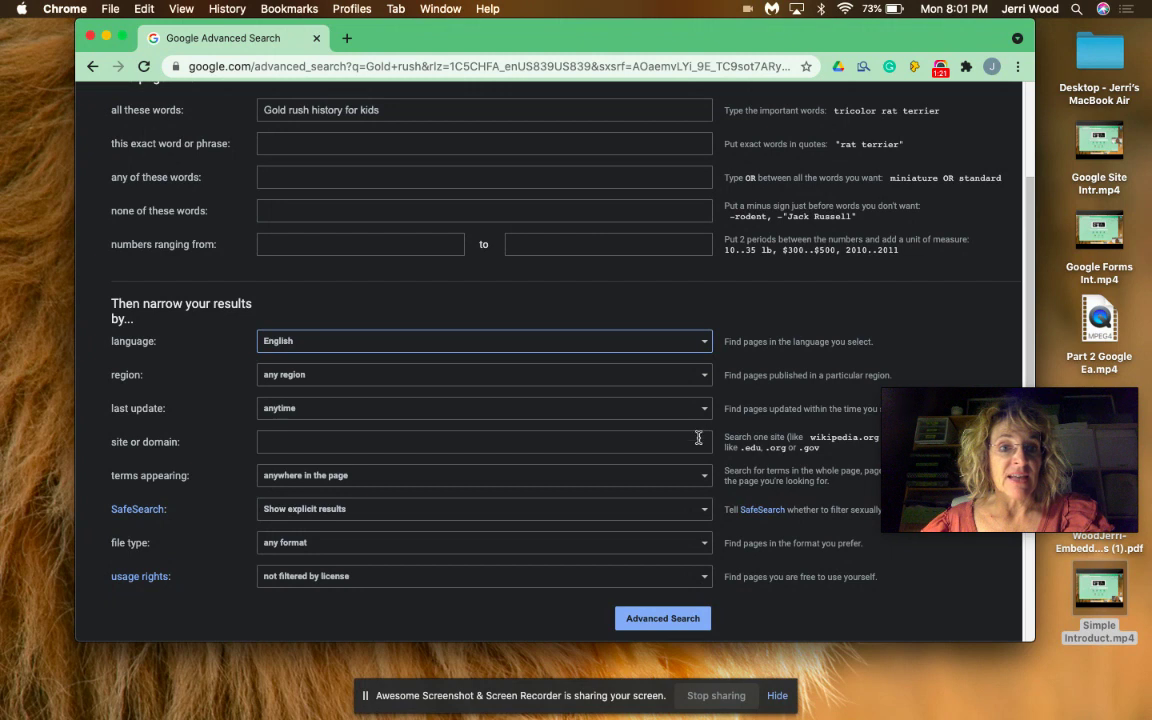
Restrict to .edu sites, hide explicit results, and require free-to-use-or-share usage rights
left_click(272, 437)
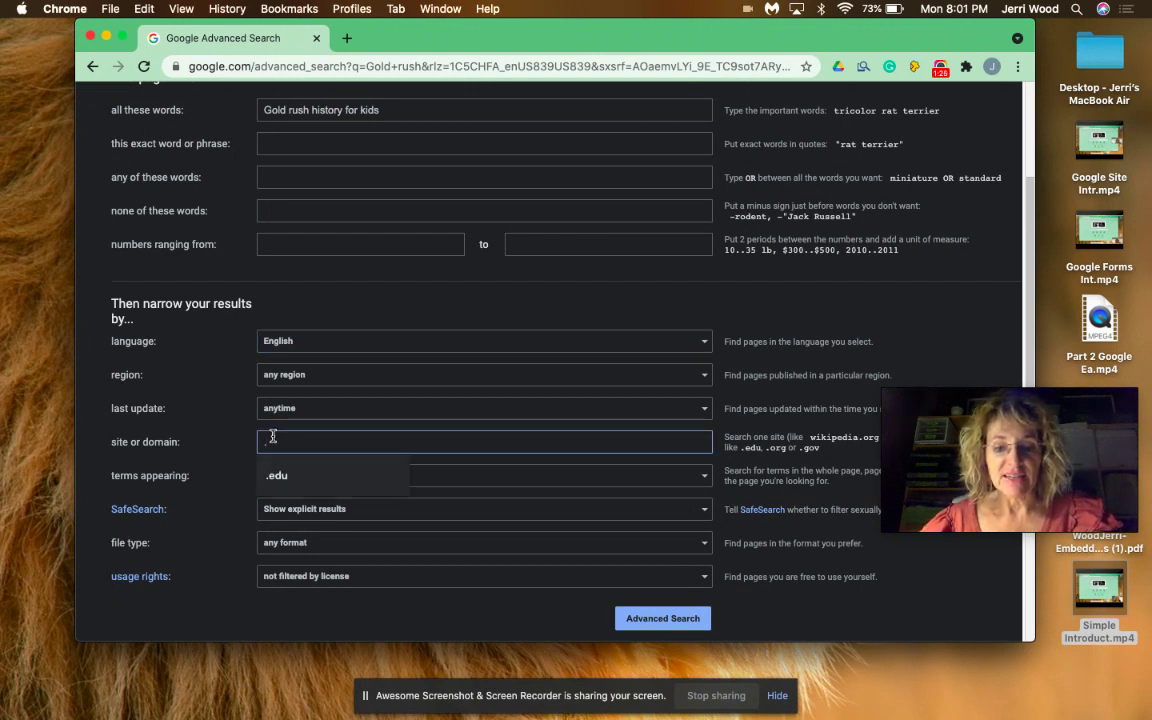
type("edu")
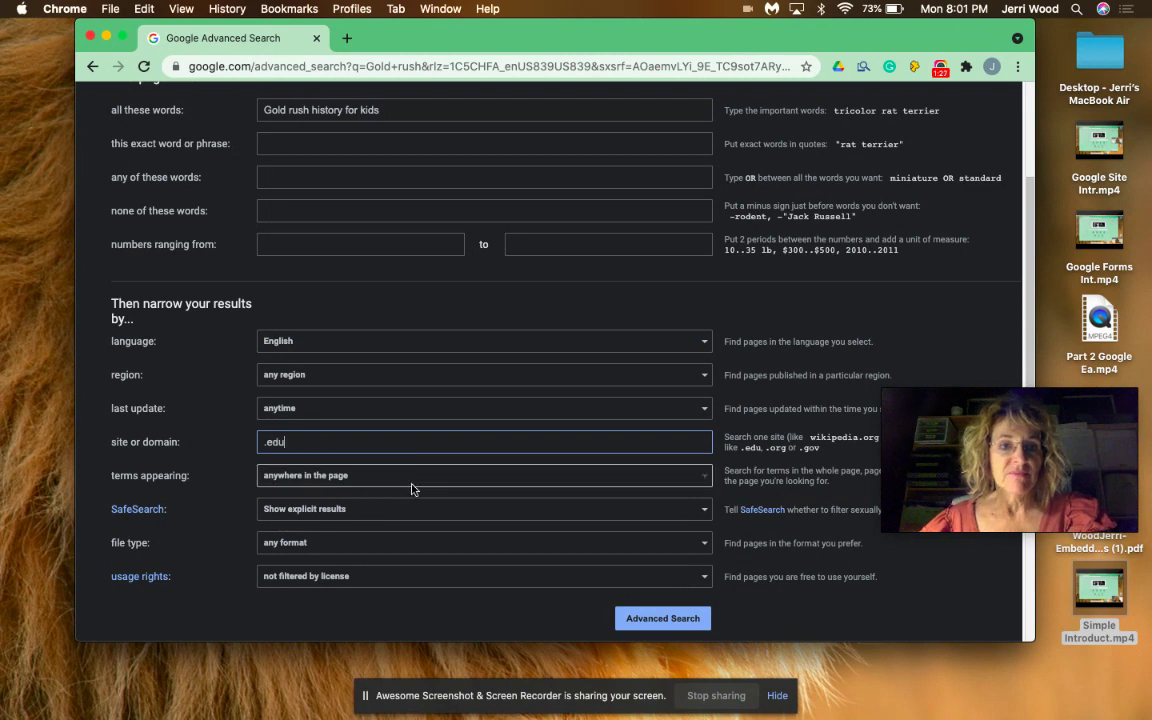
left_click(709, 513)
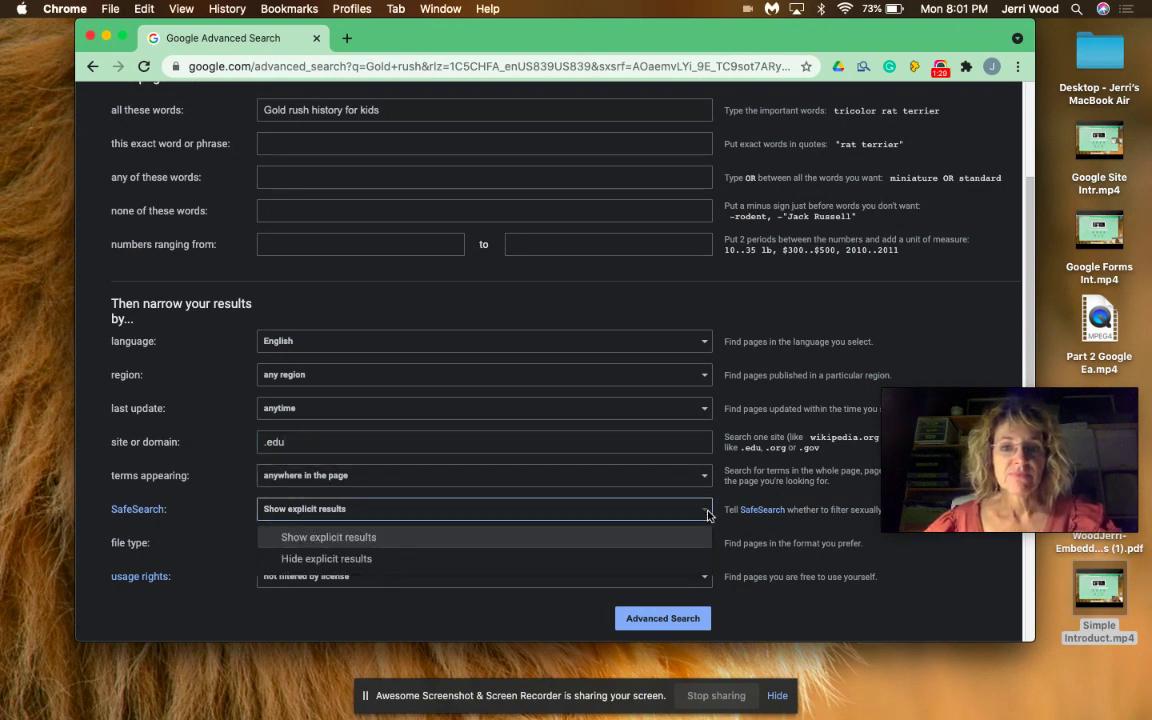
left_click(314, 558)
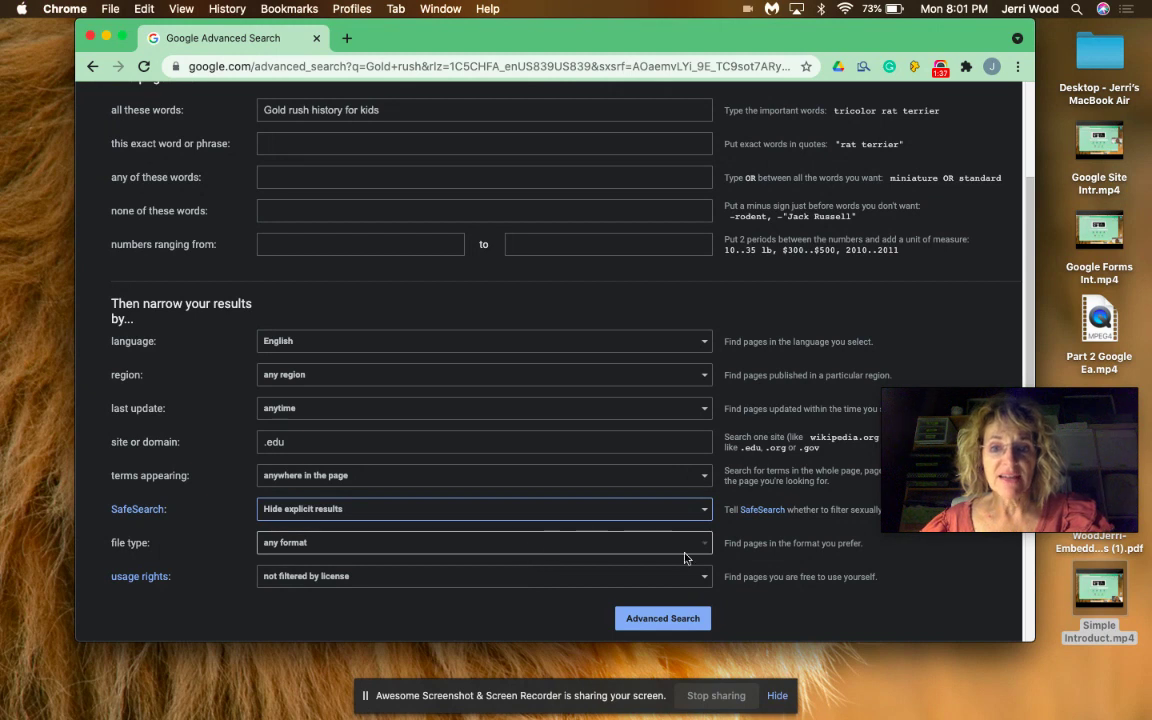
left_click(700, 577)
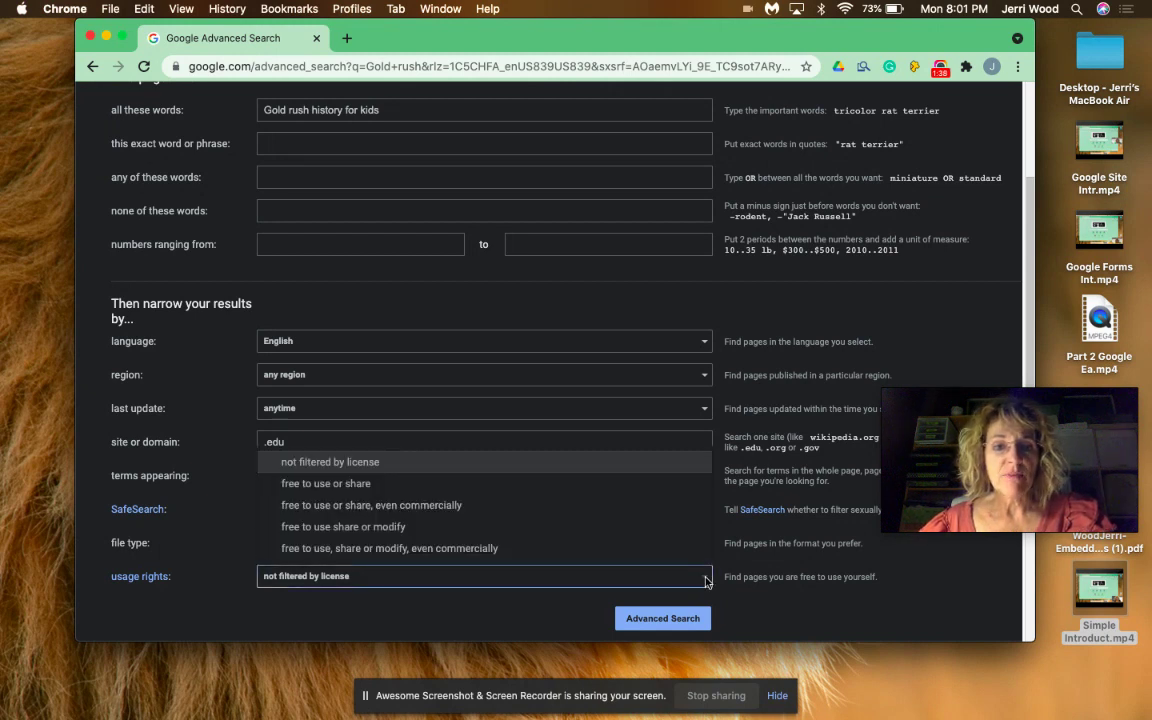
left_click(383, 486)
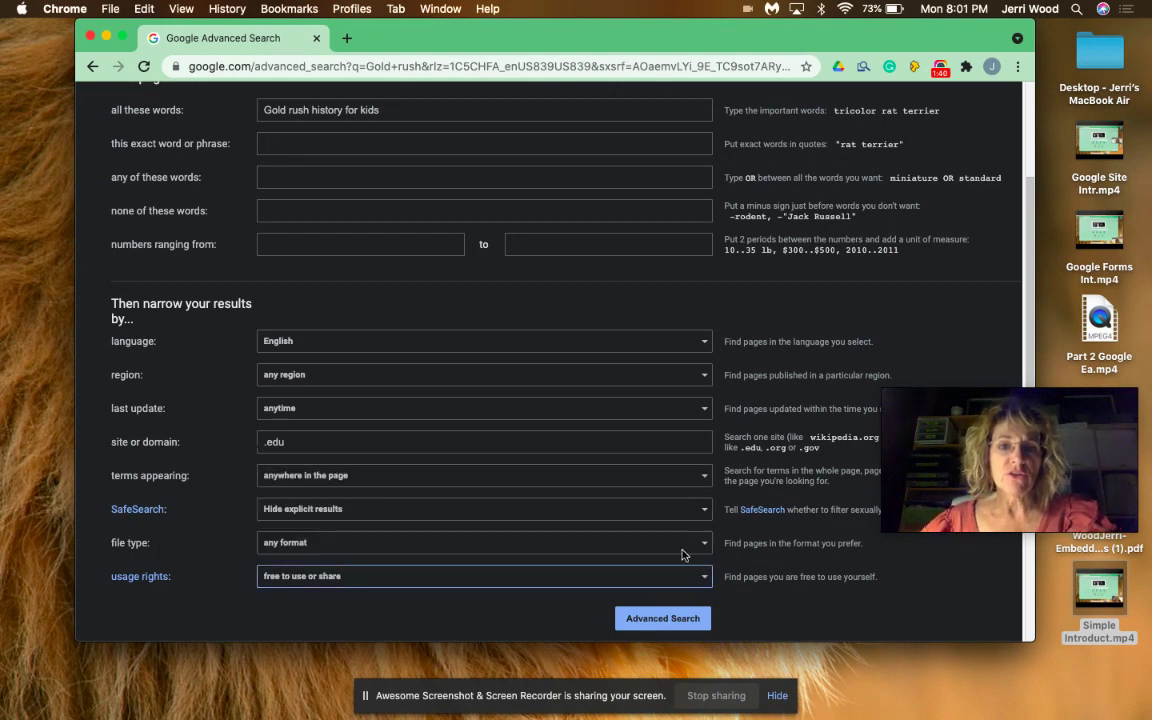
Run the advanced search and review the 'Gold rush history for kids site:.edu' results
left_click(663, 618)
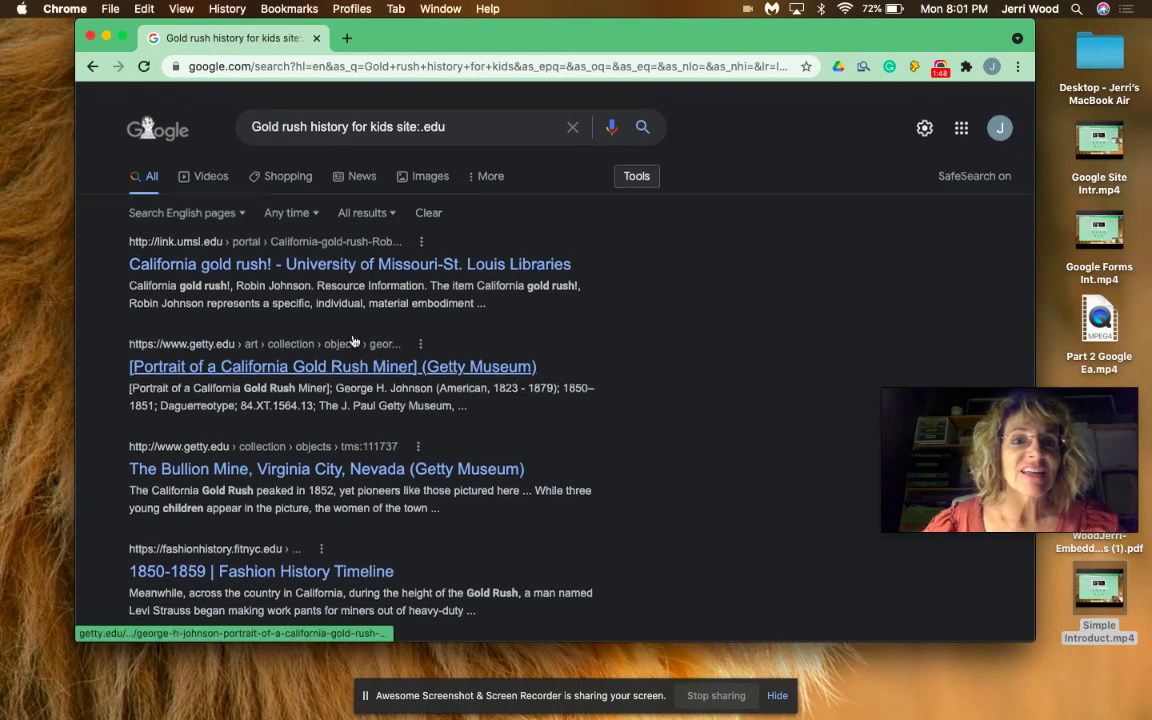
scroll(336, 462, "down", 10)
scroll(373, 519, "down", 3)
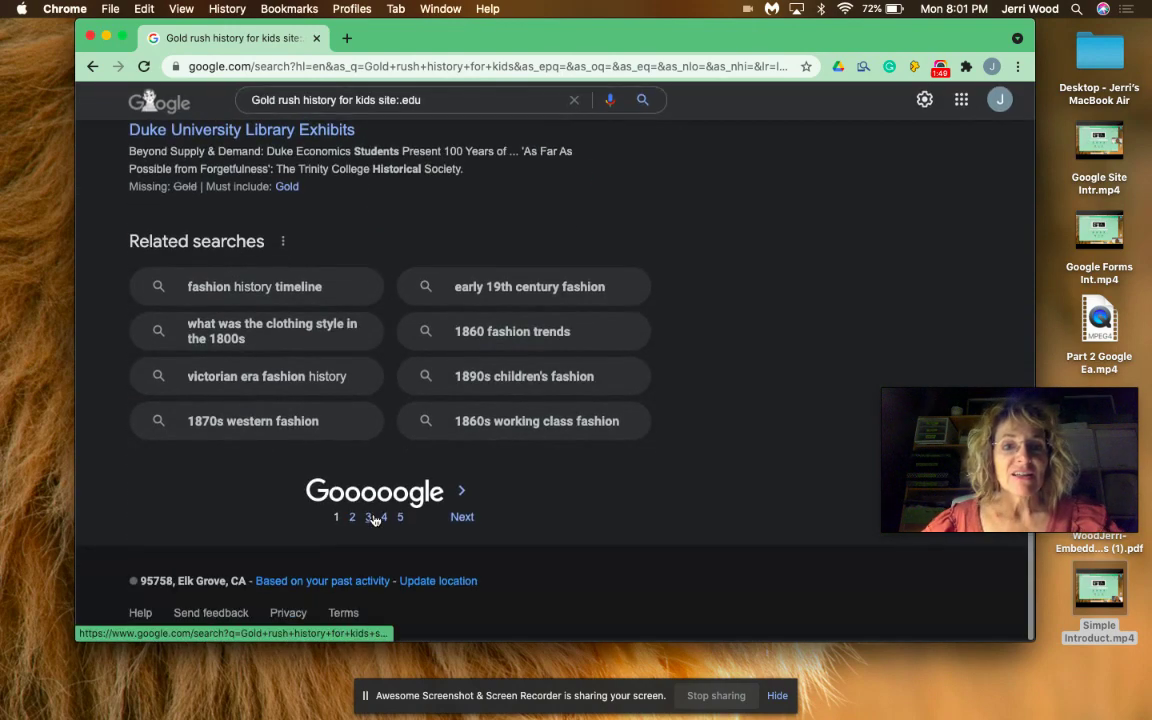
scroll(373, 519, "up", 10)
scroll(373, 519, "up", 5)
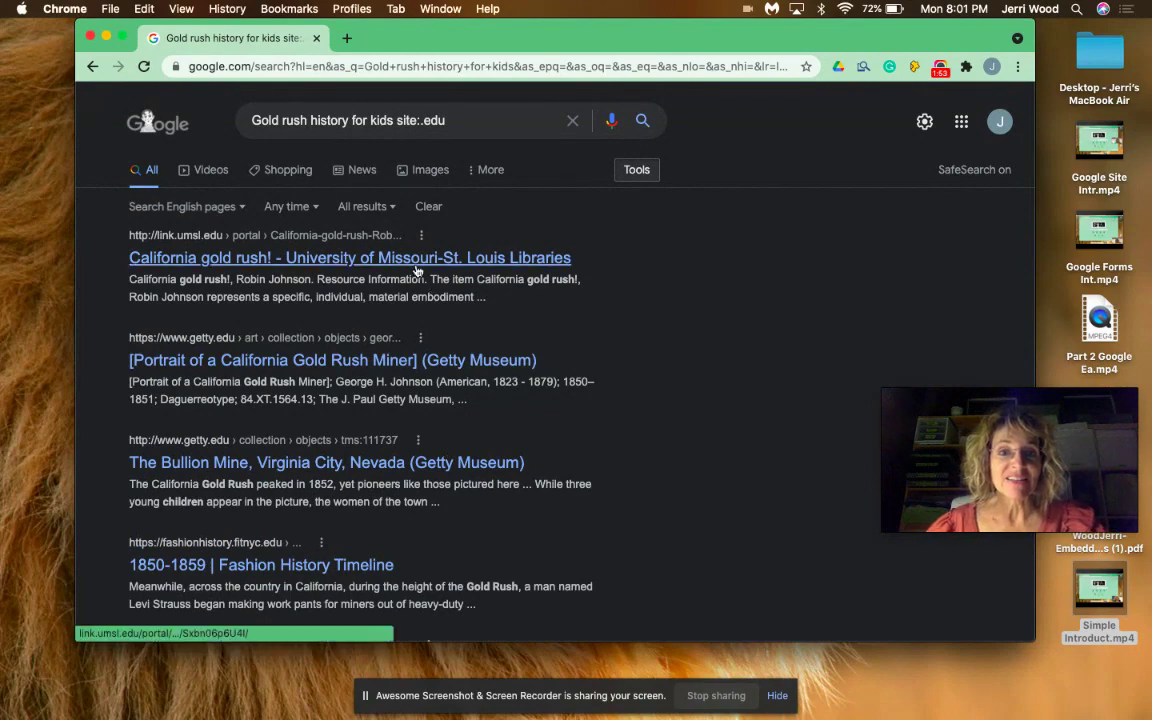
scroll(408, 387, "down", 10)
scroll(408, 387, "down", 5)
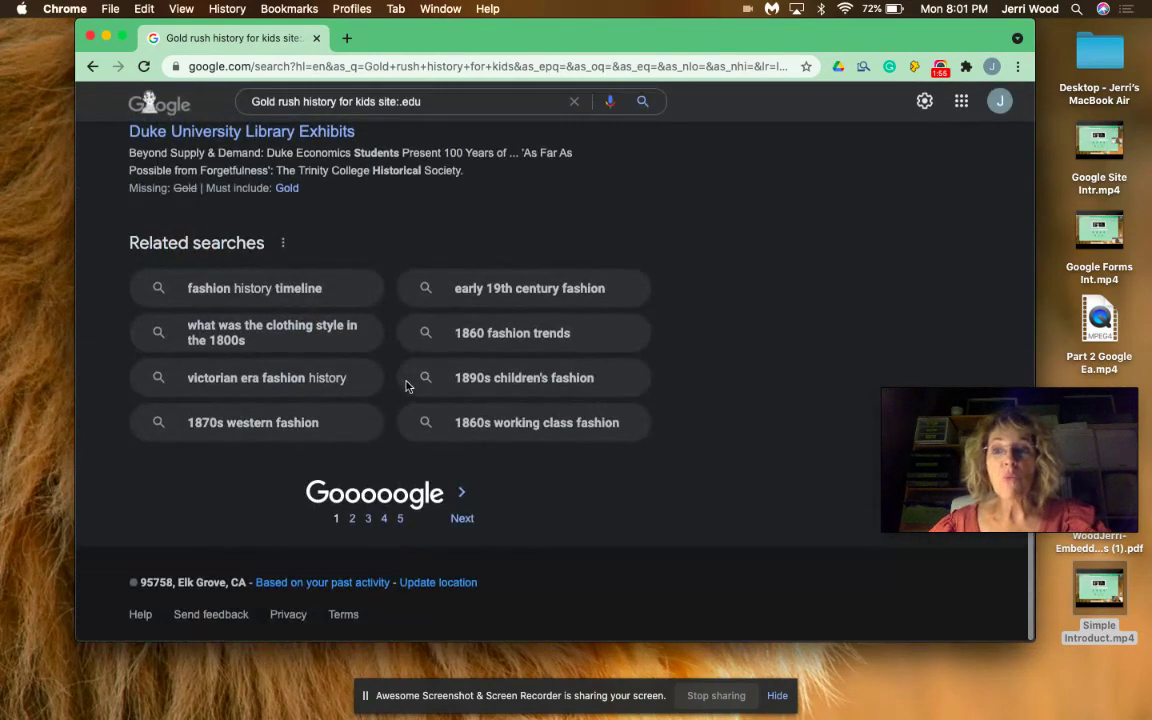
scroll(408, 387, "up", 5)
scroll(408, 387, "up", 10)
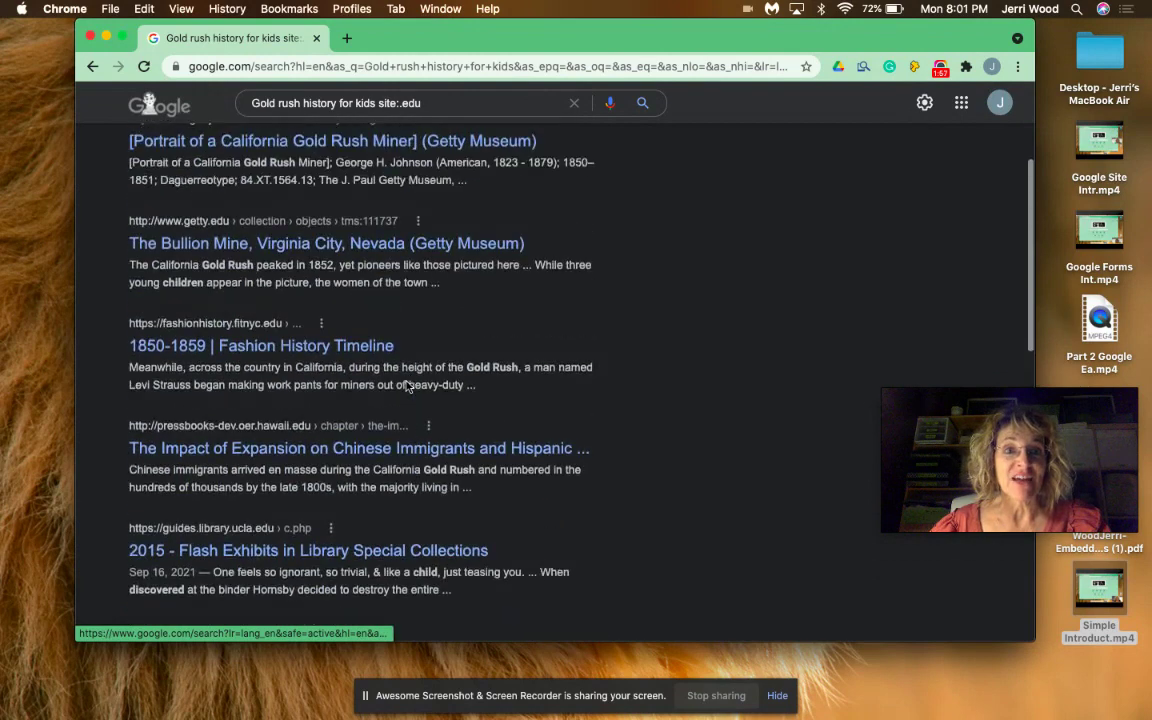
scroll(408, 387, "up", 3)
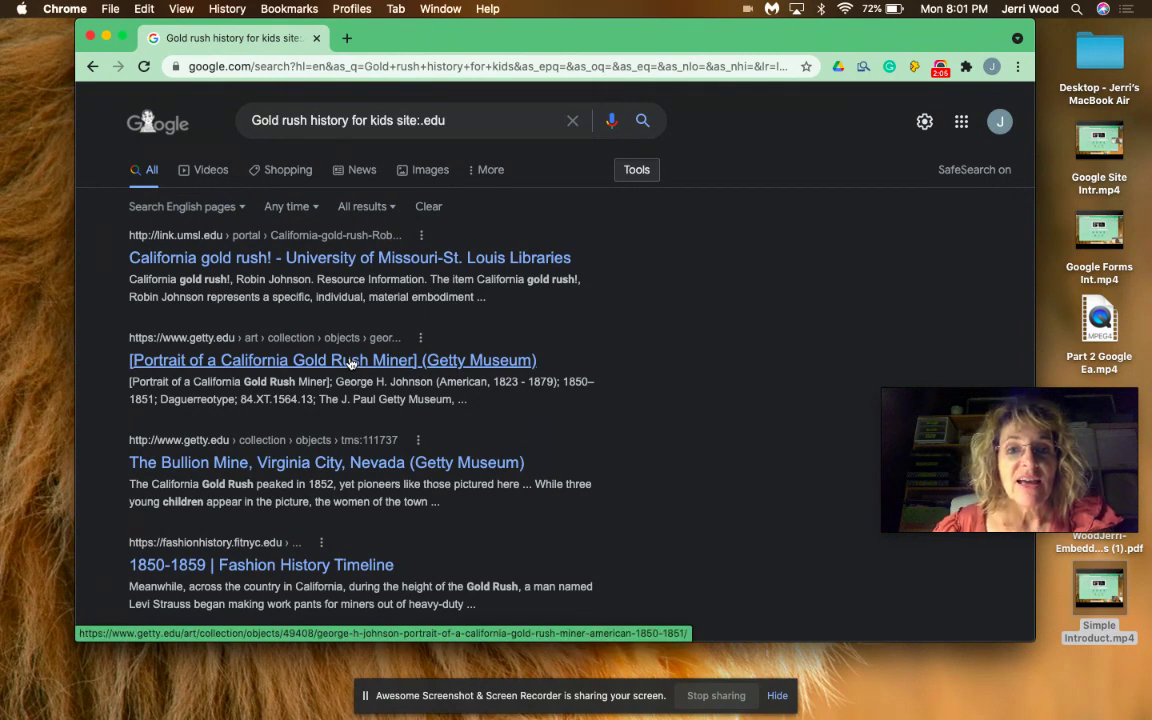
View the Getty's Portrait of a California Gold Rush Miner page, then return to the results
left_click(351, 367)
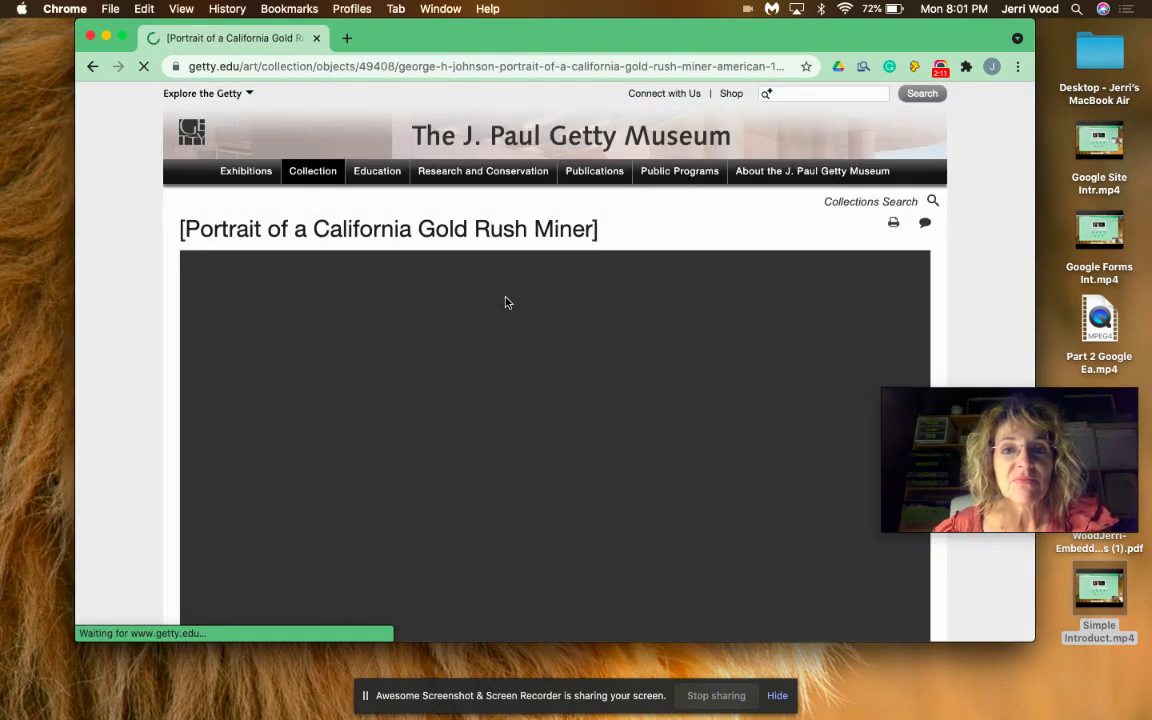
scroll(687, 247, "down", 1)
scroll(687, 247, "down", 2)
scroll(687, 247, "up", 1)
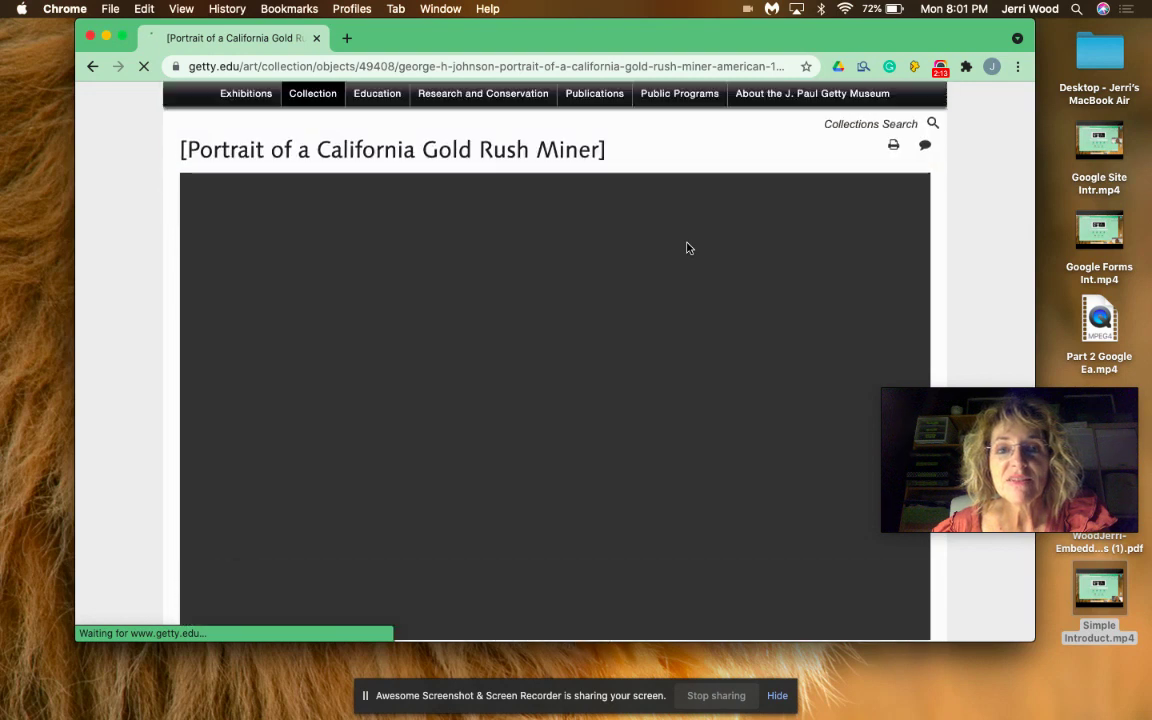
scroll(687, 247, "up", 2)
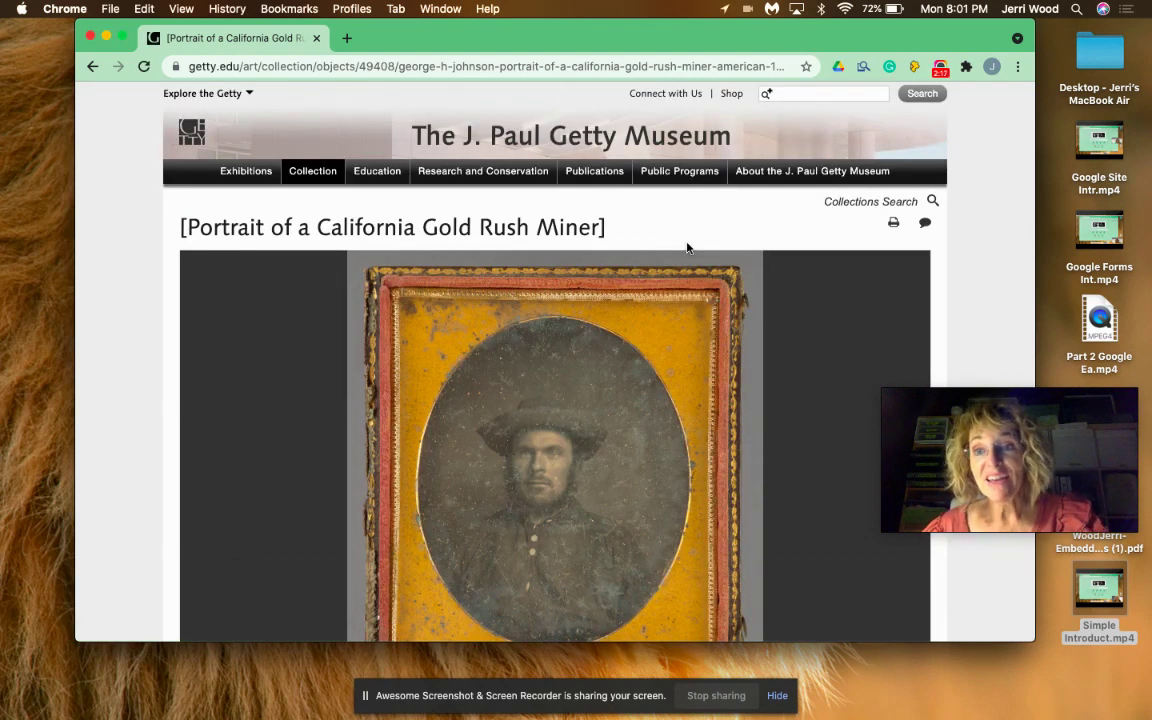
scroll(687, 247, "down", 2)
scroll(687, 247, "down", 2)
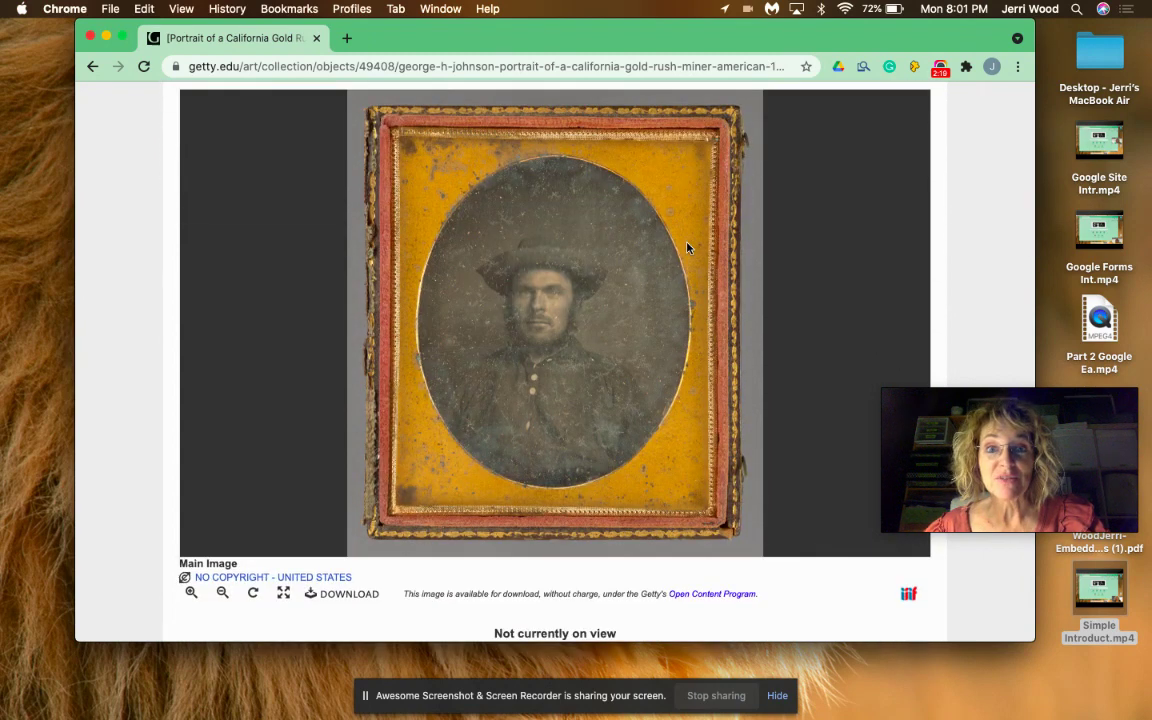
scroll(687, 247, "up", 1)
scroll(687, 247, "up", 4)
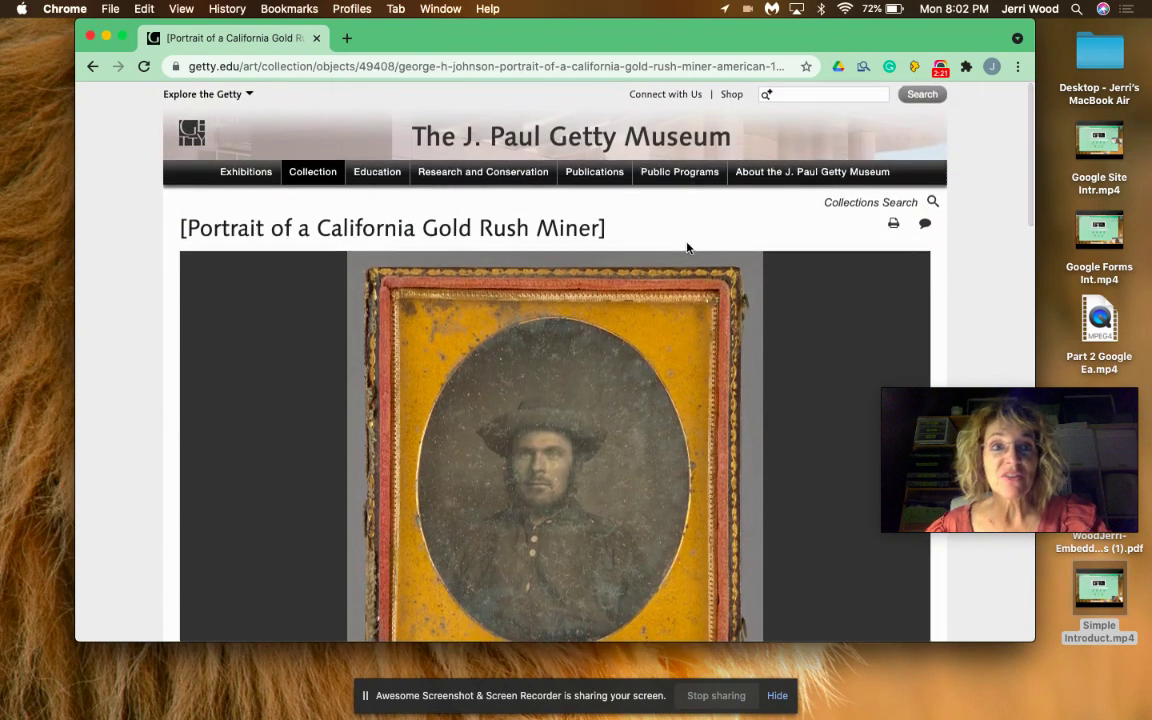
left_click(91, 67)
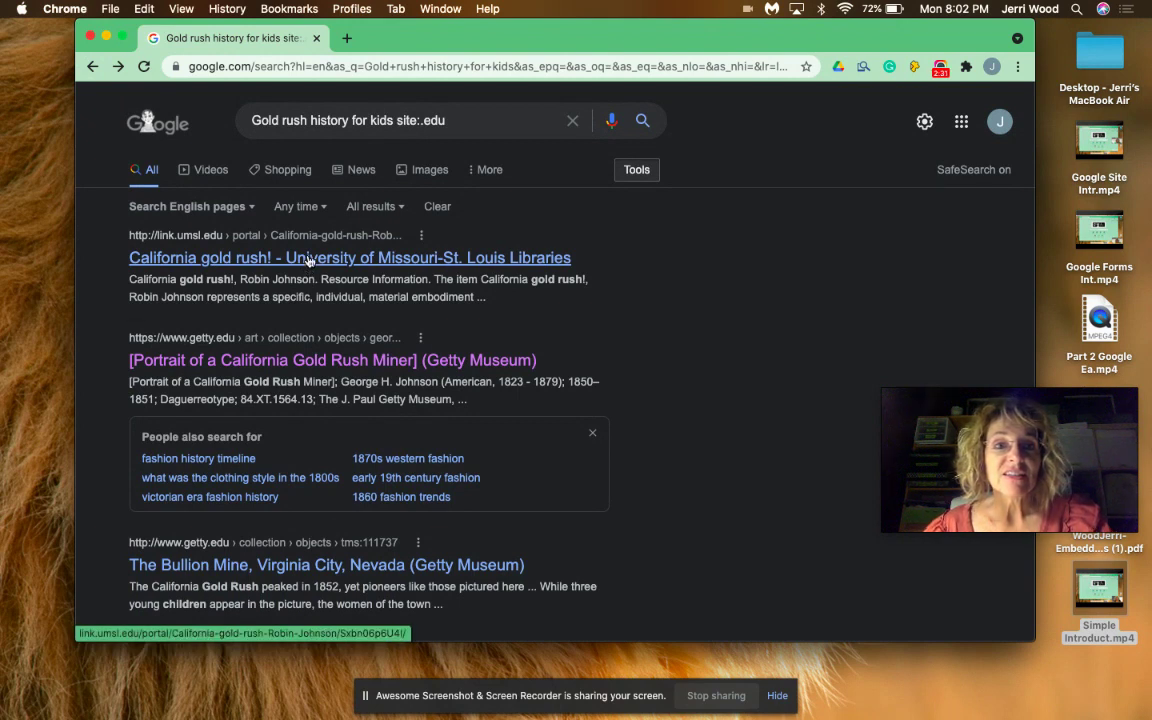
left_click(309, 261)
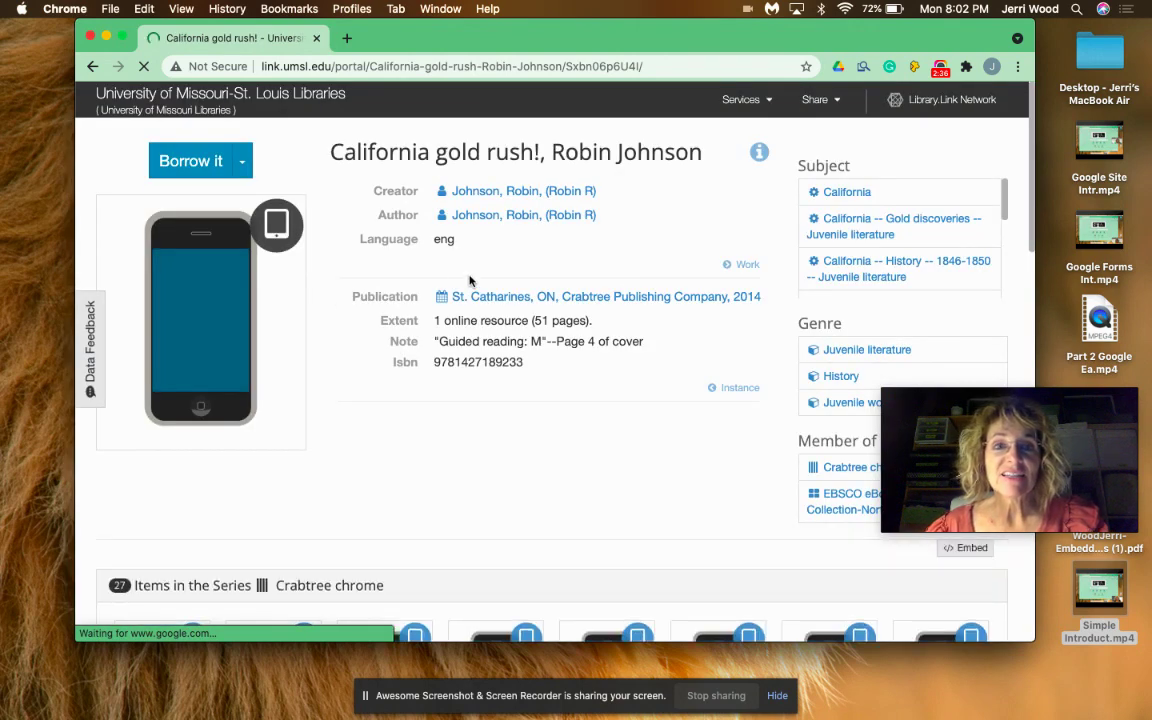
scroll(469, 281, "down", 5)
scroll(470, 282, "down", 5)
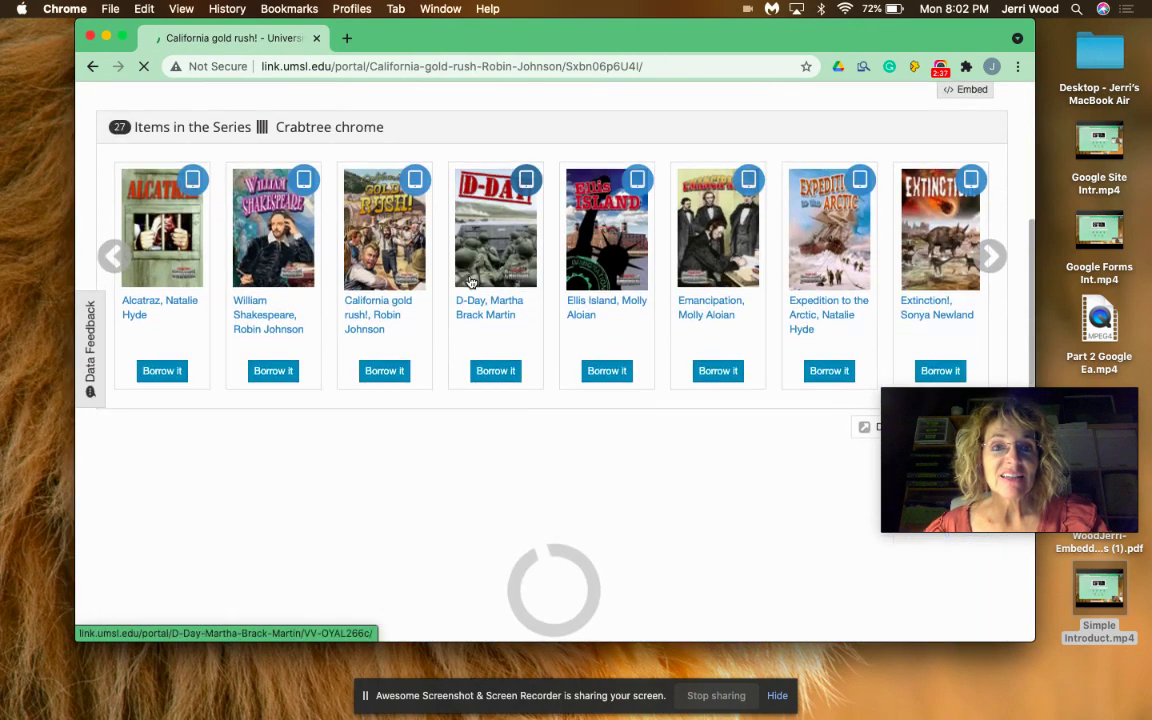
scroll(469, 283, "up", 3)
scroll(470, 280, "up", 7)
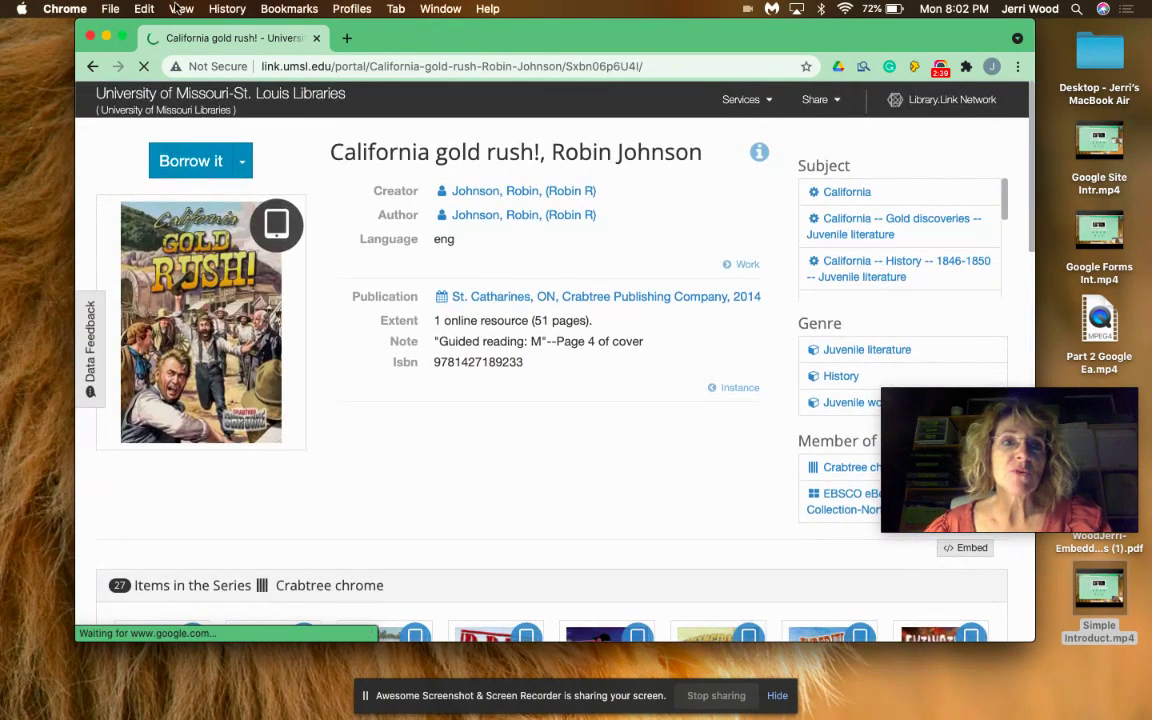
left_click(91, 66)
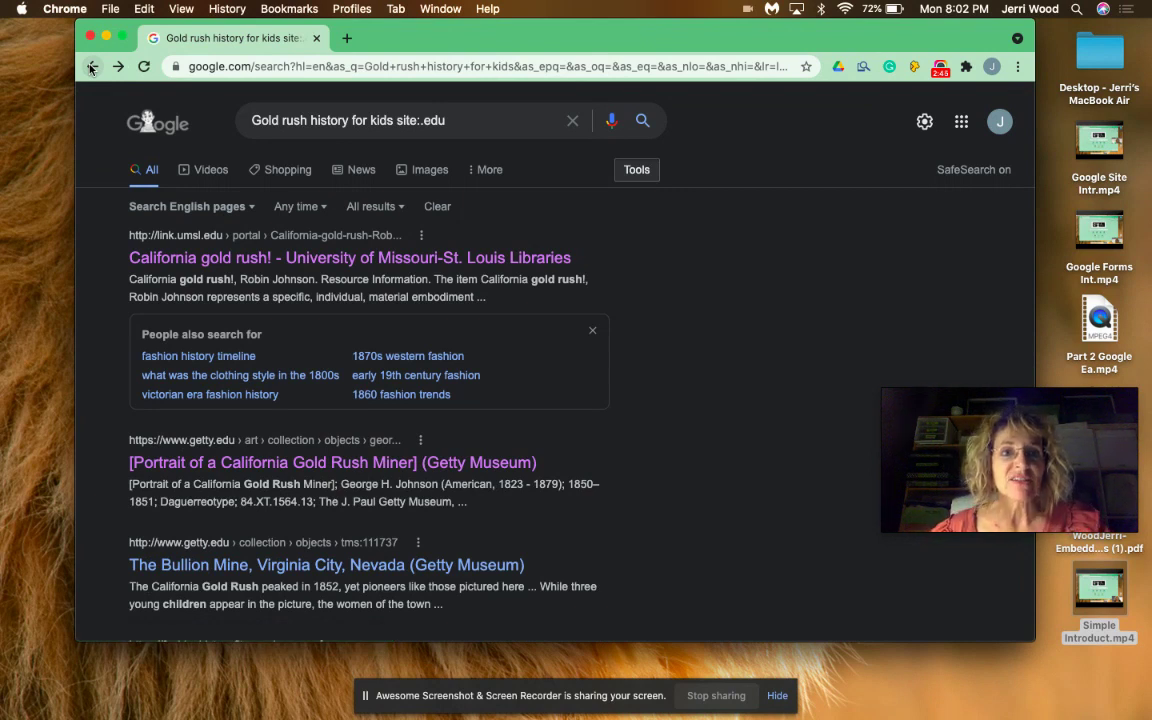
Return to the Advanced Search form and enter 'gold rush history' as any-of-these words
left_click(91, 66)
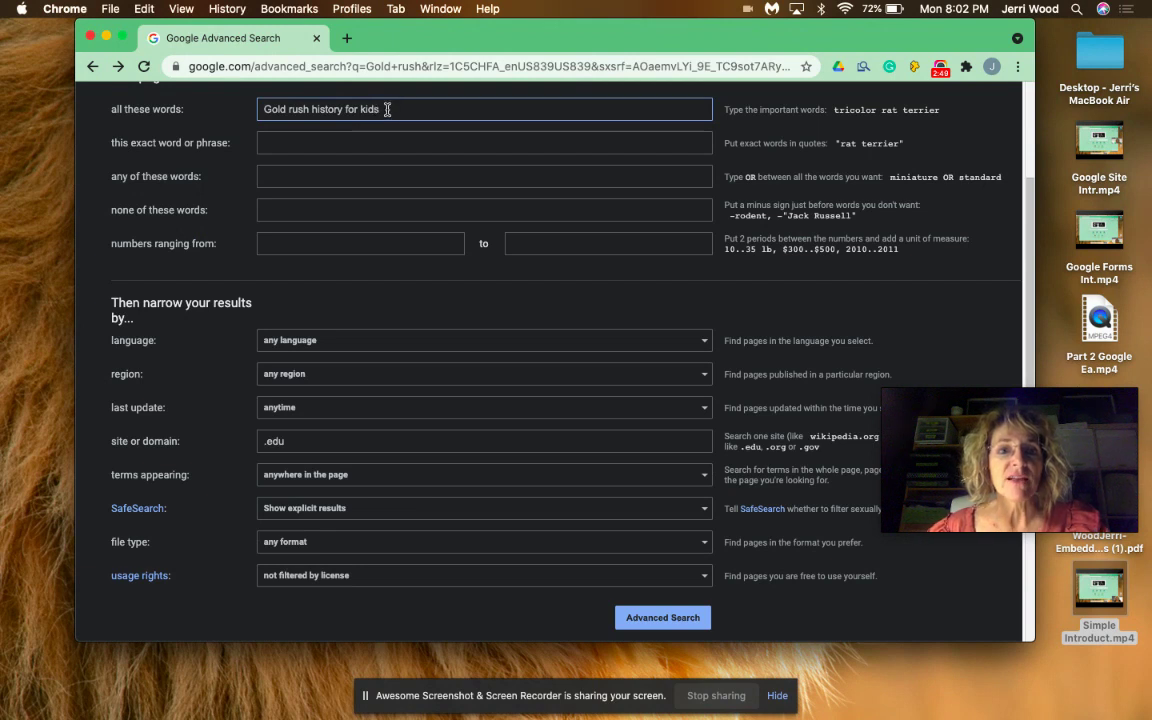
left_click(706, 340)
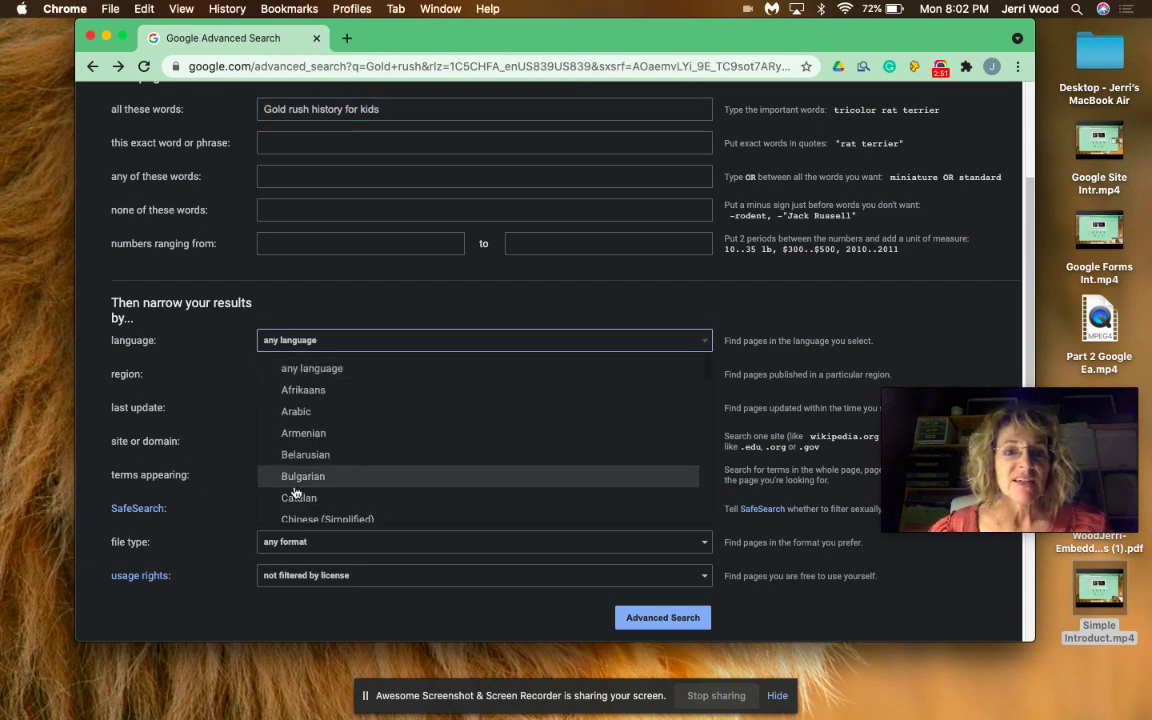
scroll(296, 491, "down", 2)
scroll(296, 491, "down", 5)
scroll(296, 491, "up", 1)
scroll(296, 491, "up", 2)
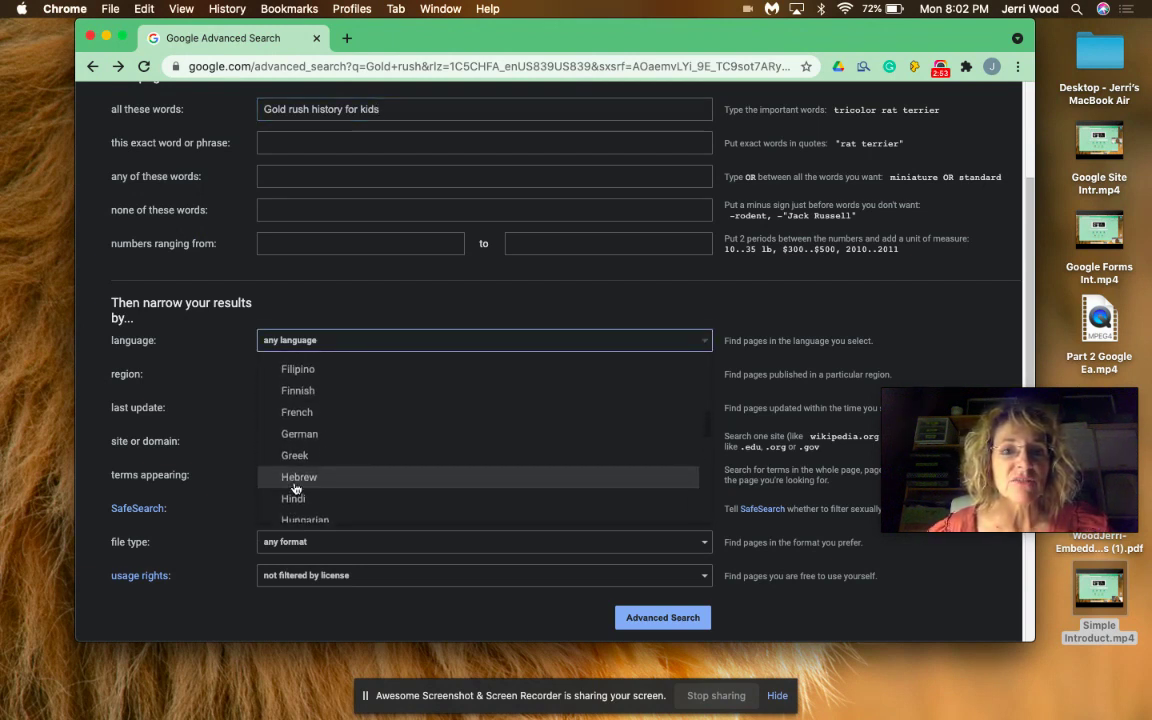
scroll(296, 489, "up", 2)
scroll(296, 489, "up", 2)
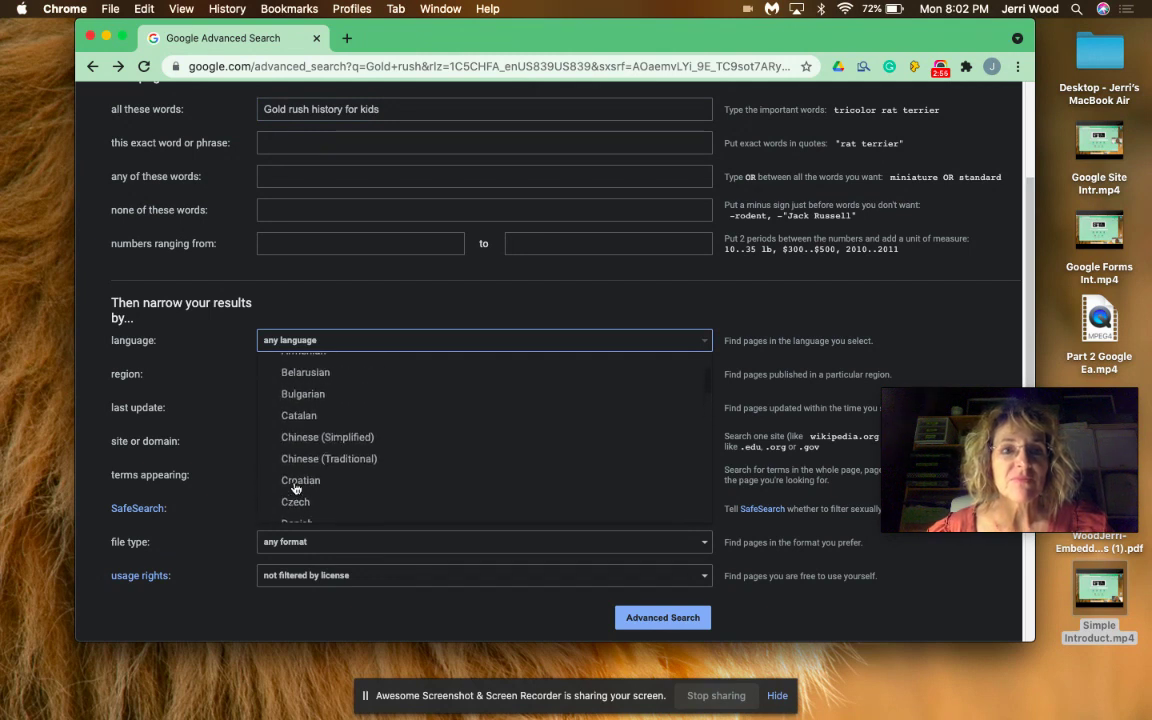
scroll(296, 489, "up", 1)
left_click(285, 175)
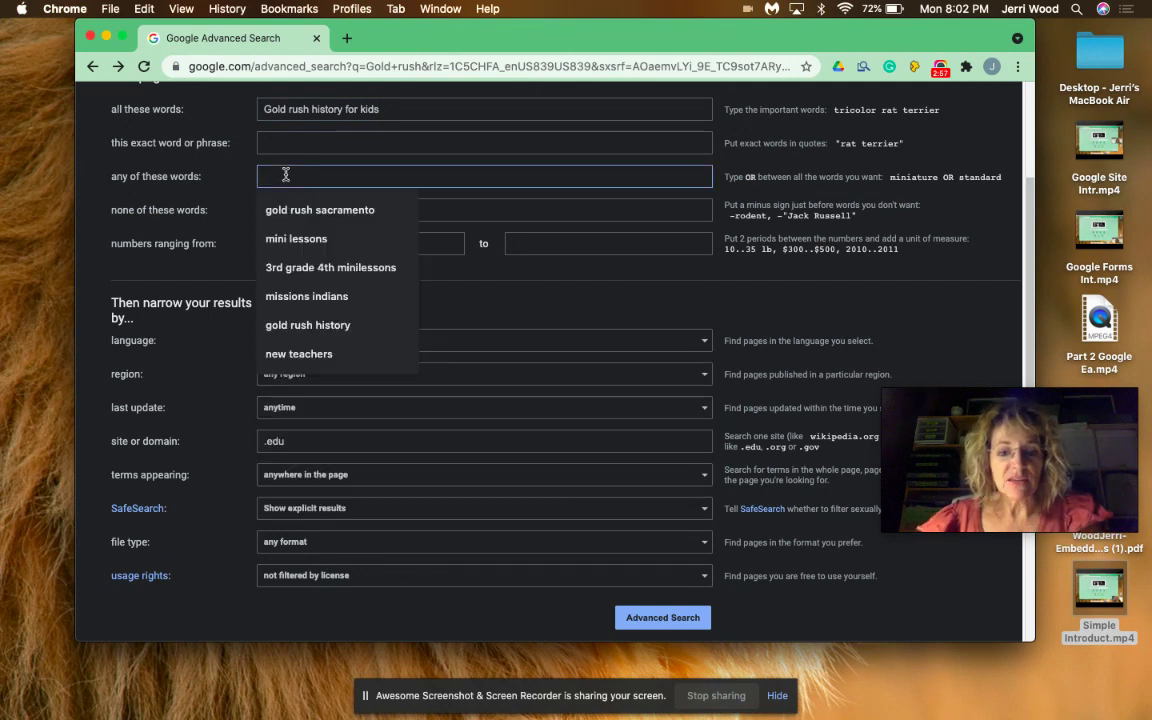
type("gold rus")
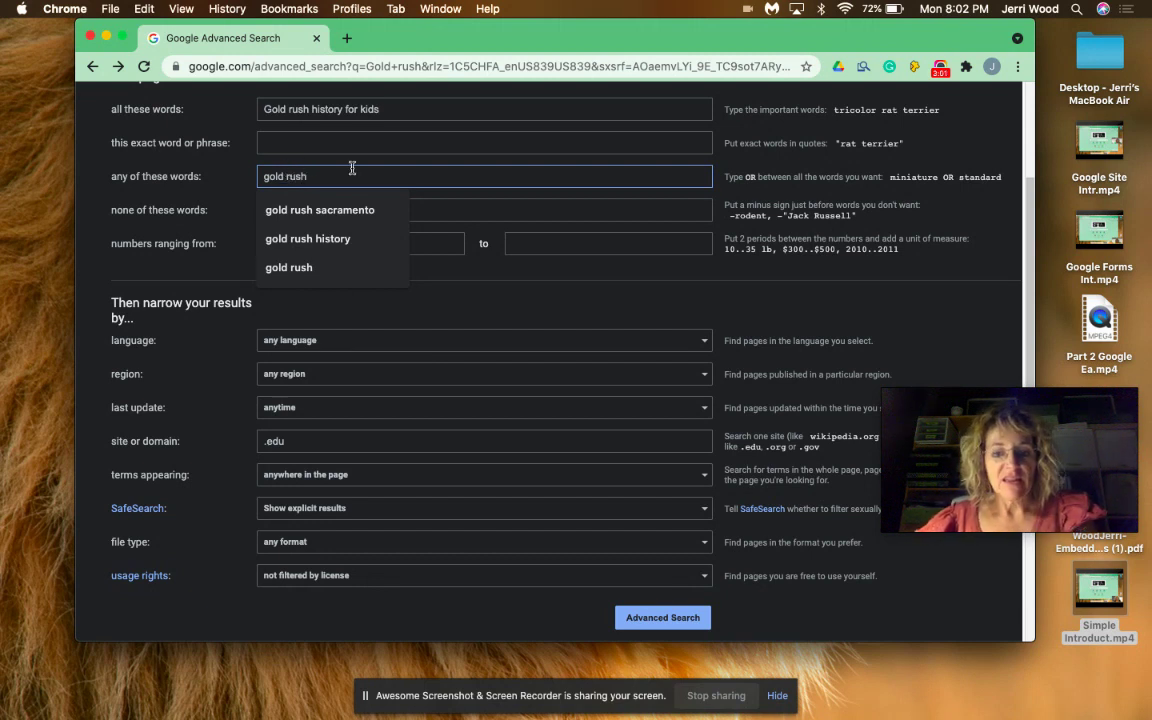
type(" history")
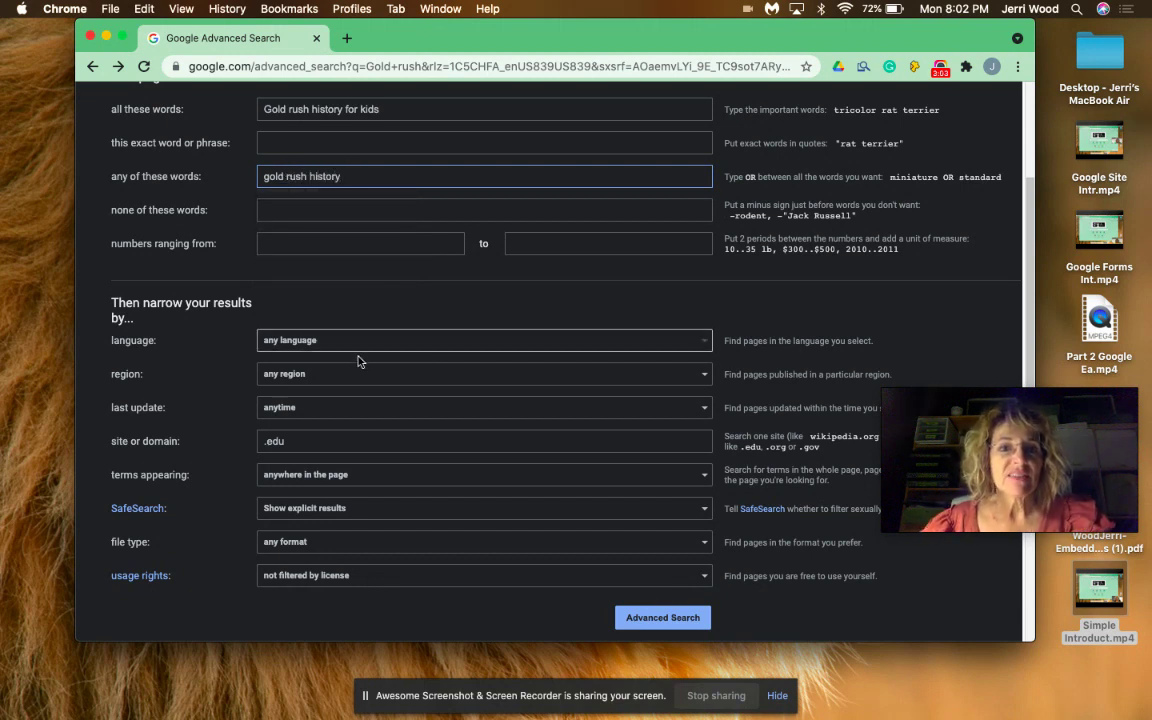
Set the result language to English
left_click(706, 340)
scroll(347, 440, "down", 3)
scroll(345, 441, "down", 4)
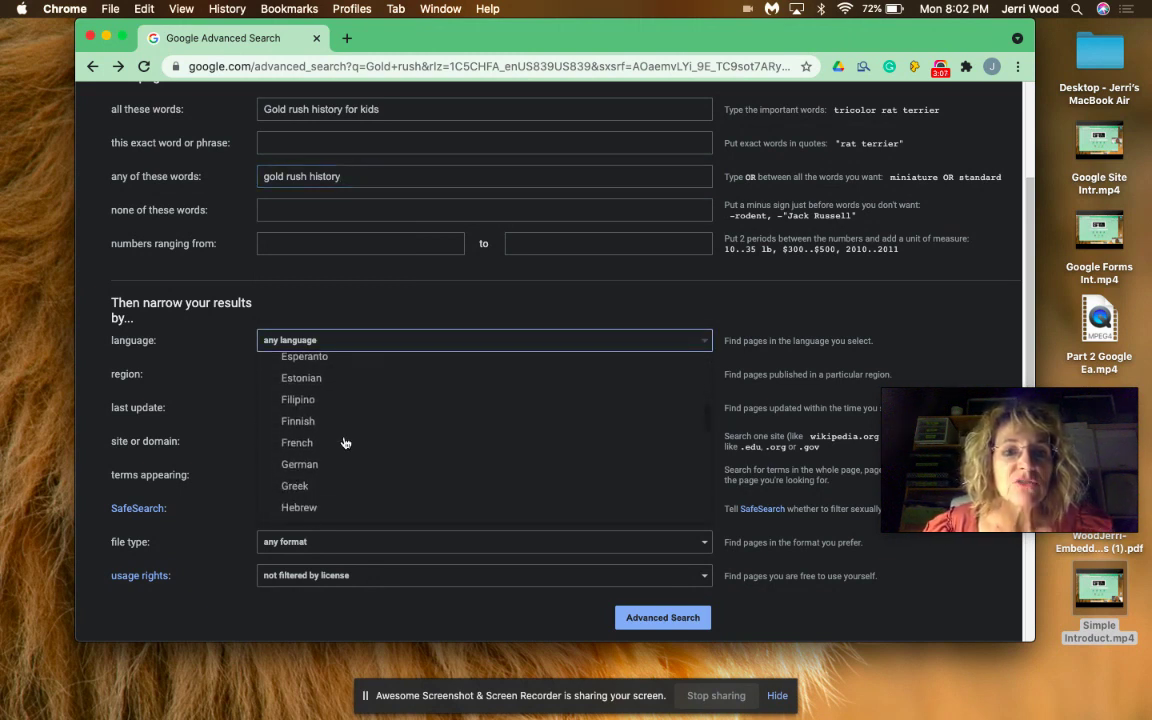
scroll(344, 442, "down", 1)
scroll(344, 442, "up", 2)
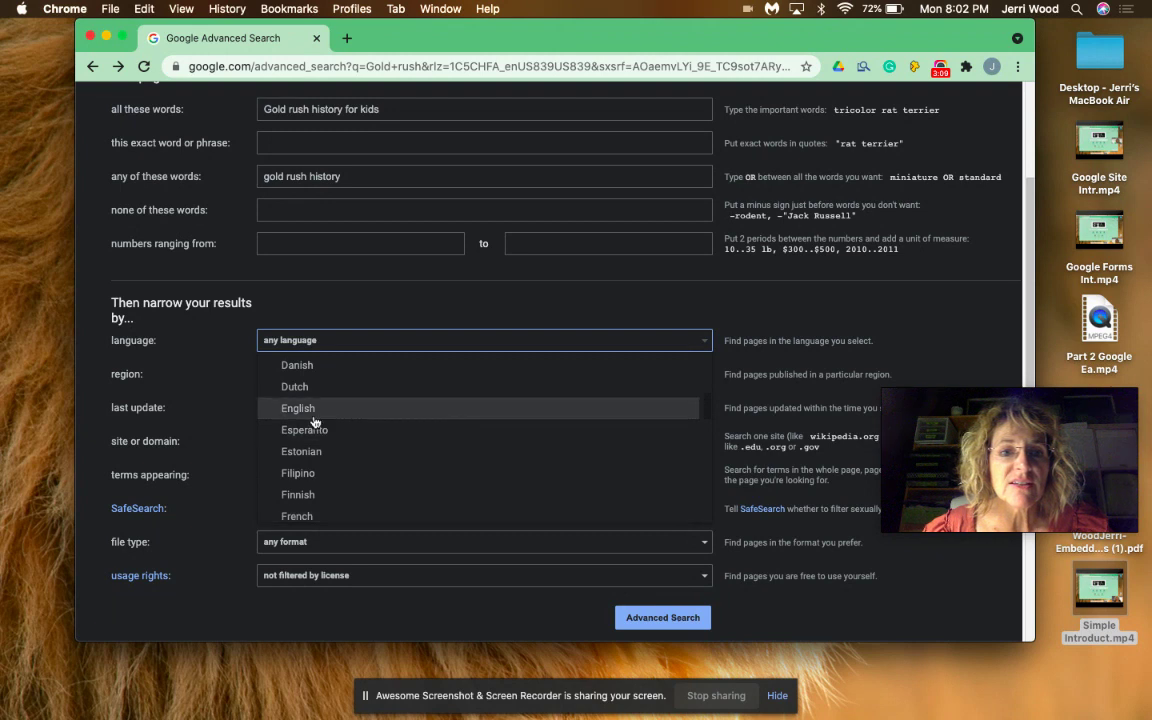
left_click(305, 409)
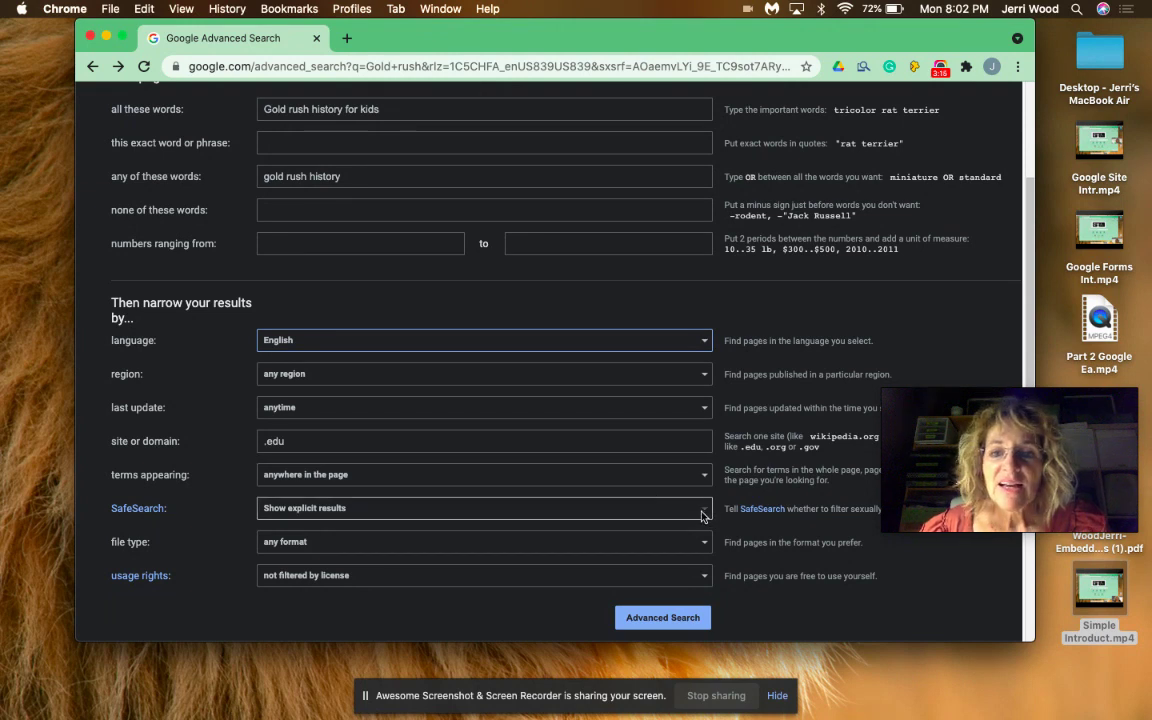
Hide explicit results, limit file type to PDF, and run the search
left_click(704, 510)
left_click(363, 559)
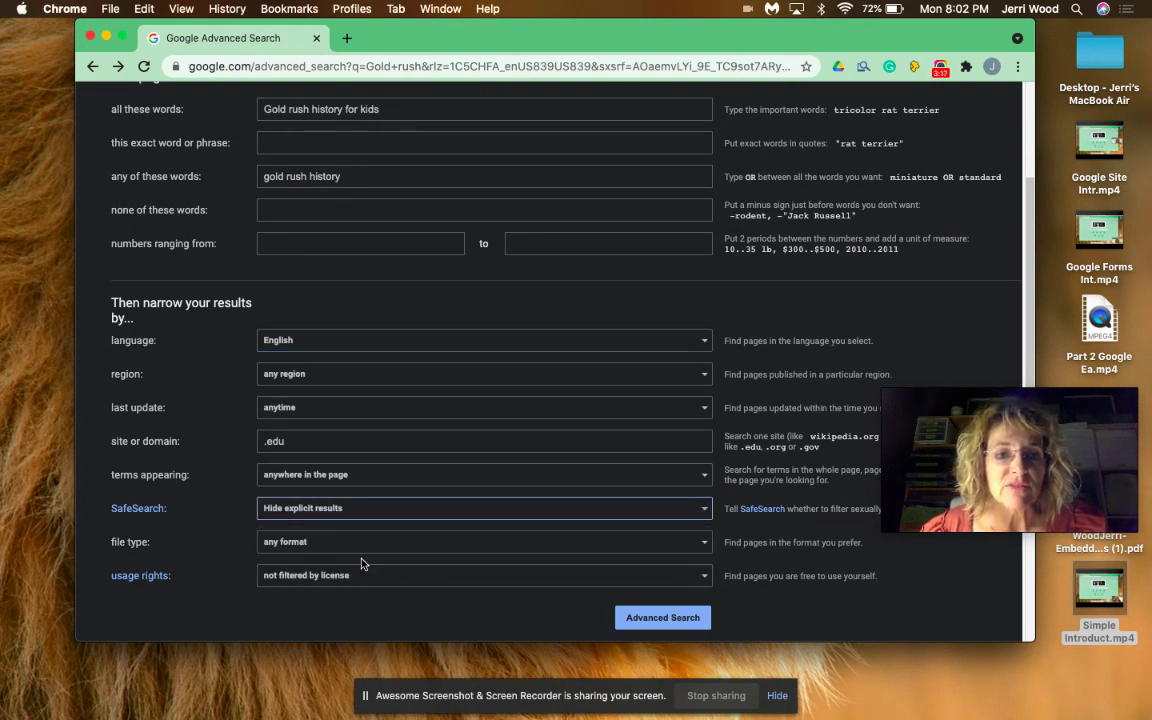
left_click(700, 545)
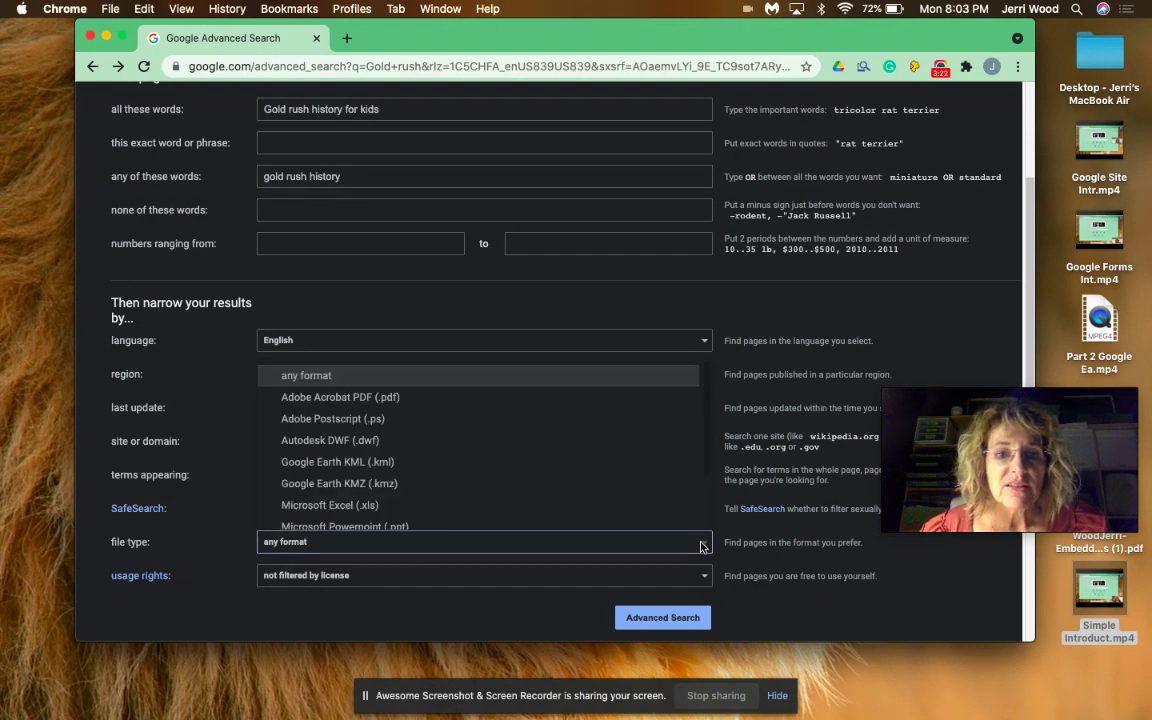
left_click(357, 393)
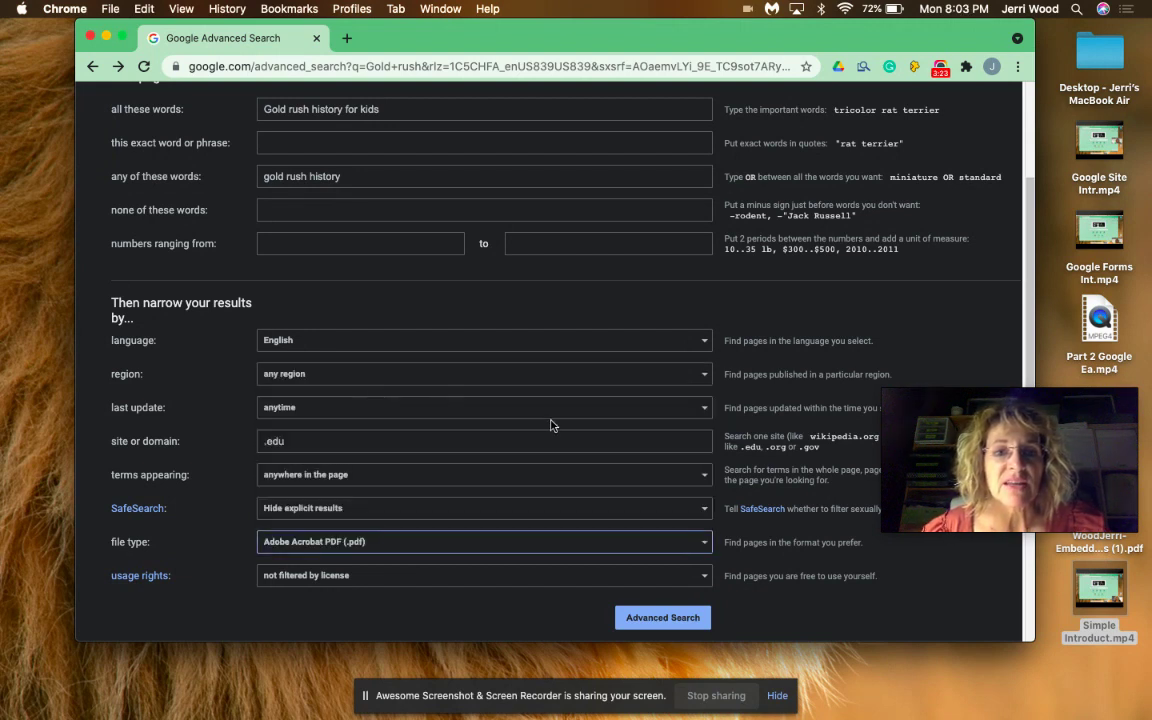
left_click(684, 620)
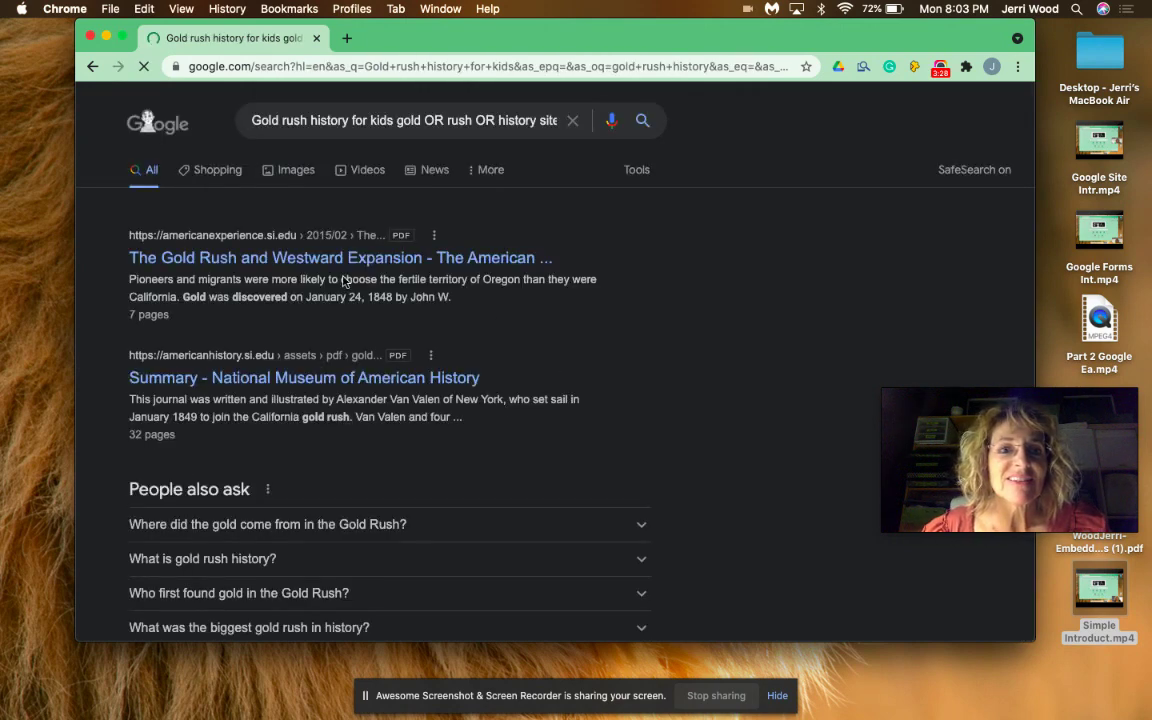
Scroll through the gold rush PDF results from CSUN, UNC, UMBC and Cal State
scroll(340, 276, "down", 2)
scroll(345, 278, "down", 5)
scroll(342, 281, "down", 3)
scroll(342, 281, "down", 2)
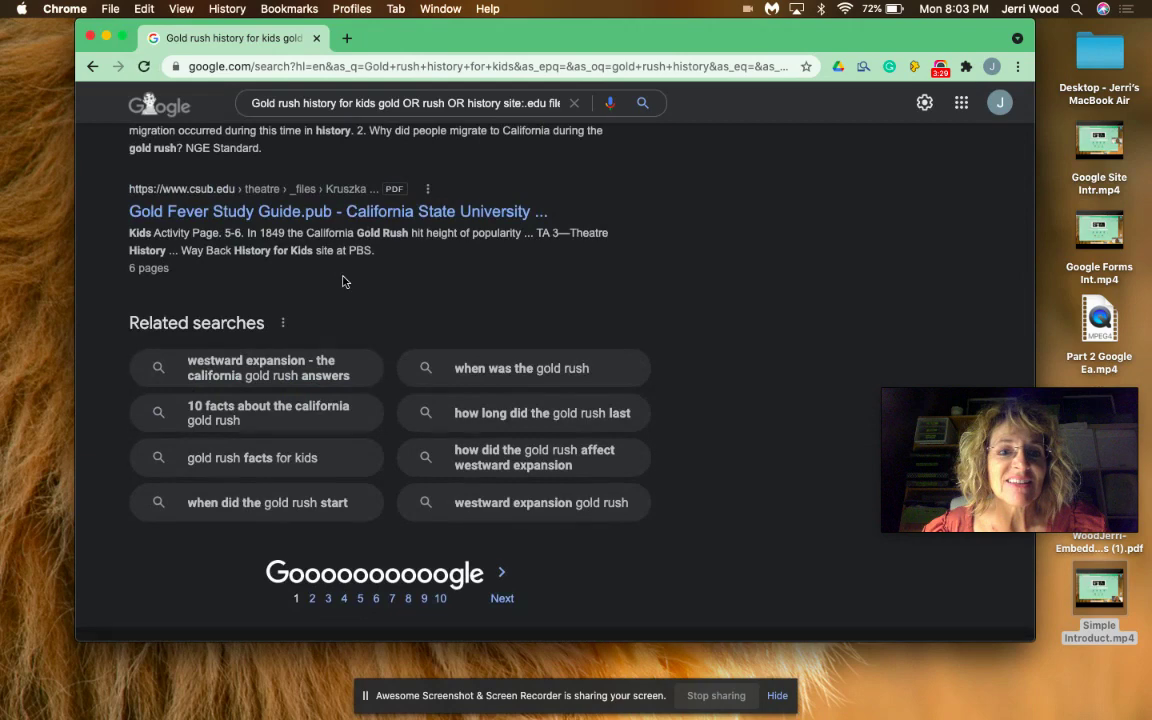
scroll(342, 281, "up", 5)
scroll(342, 281, "up", 5)
scroll(342, 281, "up", 1)
scroll(342, 281, "up", 3)
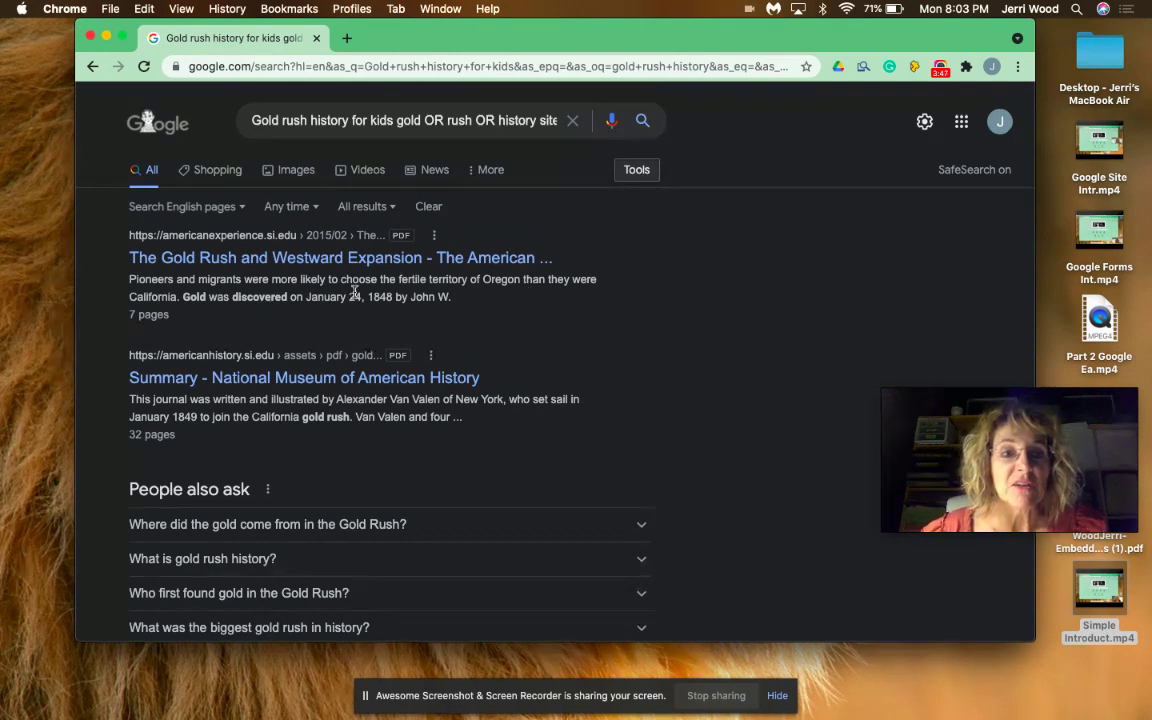
scroll(354, 292, "down", 3)
scroll(354, 292, "down", 2)
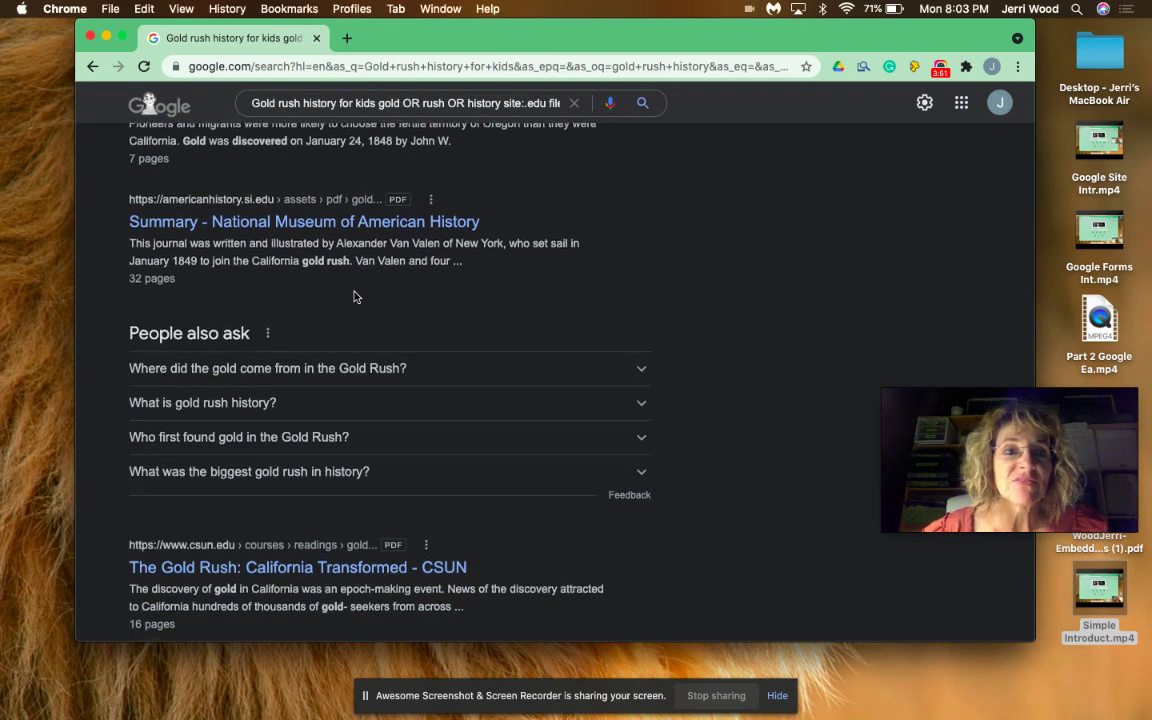
scroll(354, 296, "down", 2)
scroll(354, 296, "down", 2)
scroll(354, 296, "up", 2)
scroll(354, 296, "up", 1)
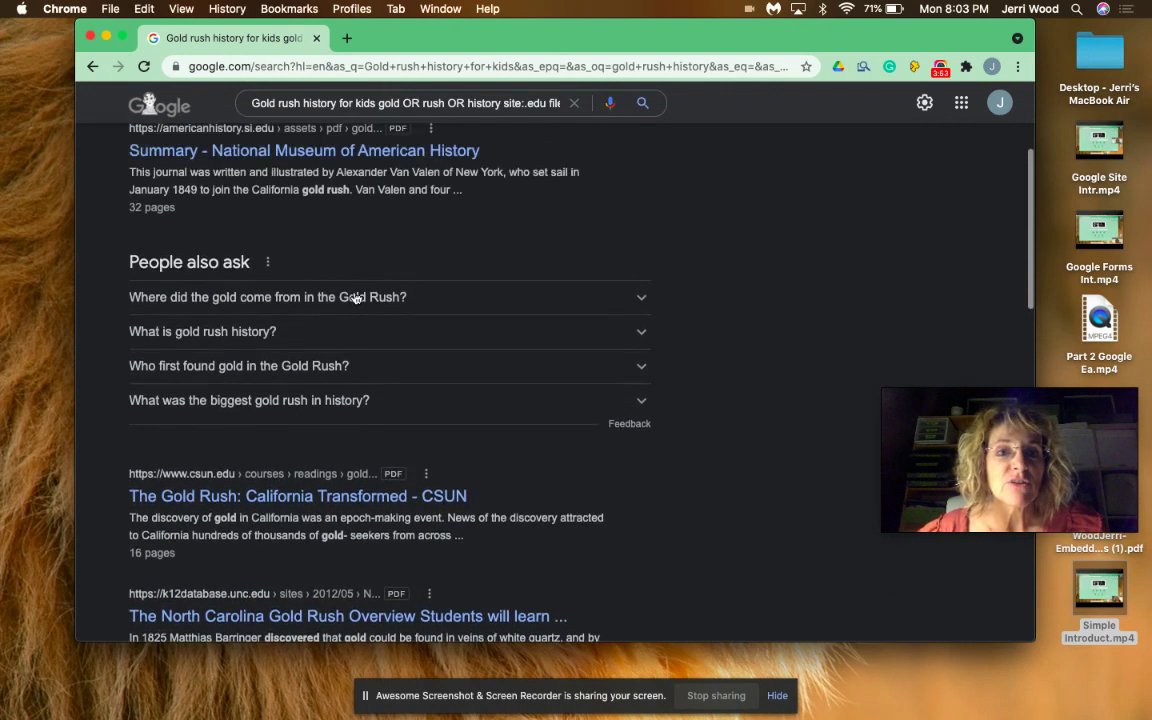
scroll(379, 428, "down", 3)
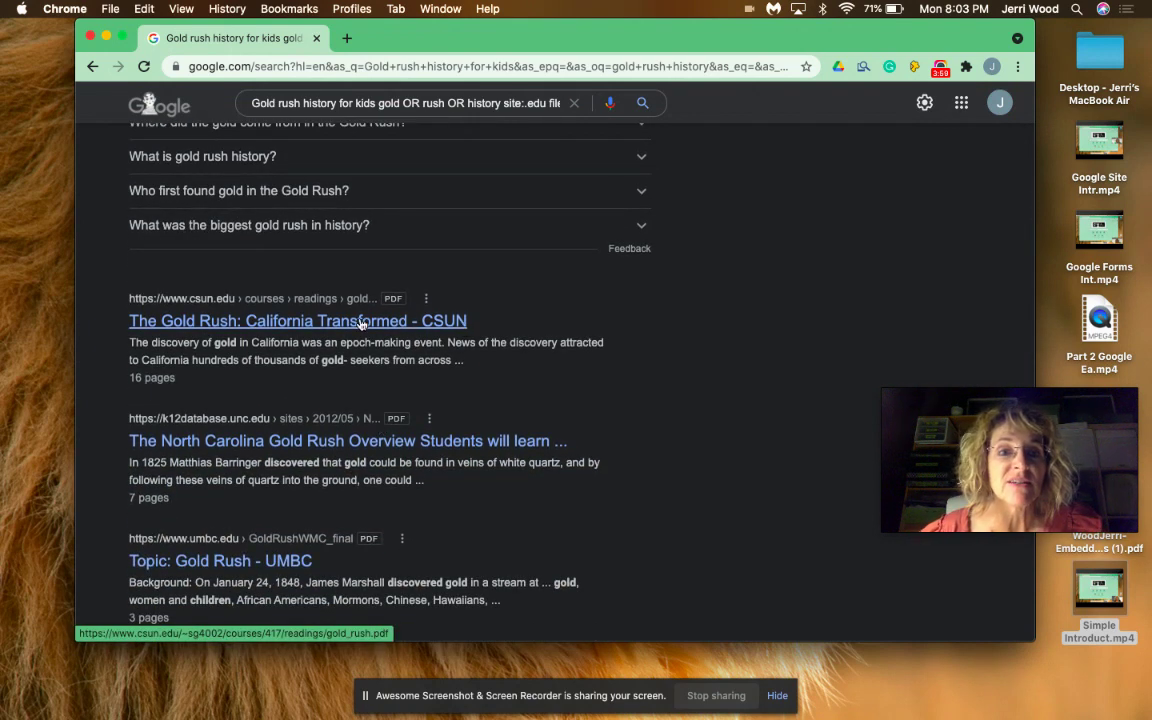
scroll(362, 320, "down", 3)
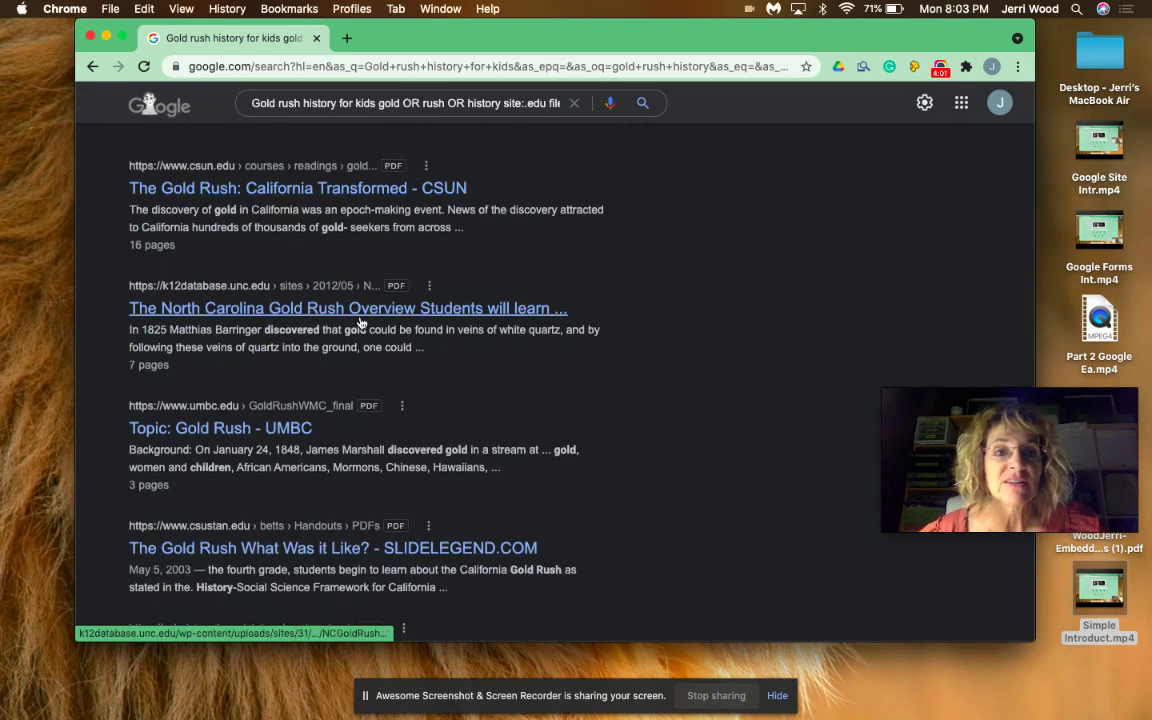
scroll(362, 320, "down", 3)
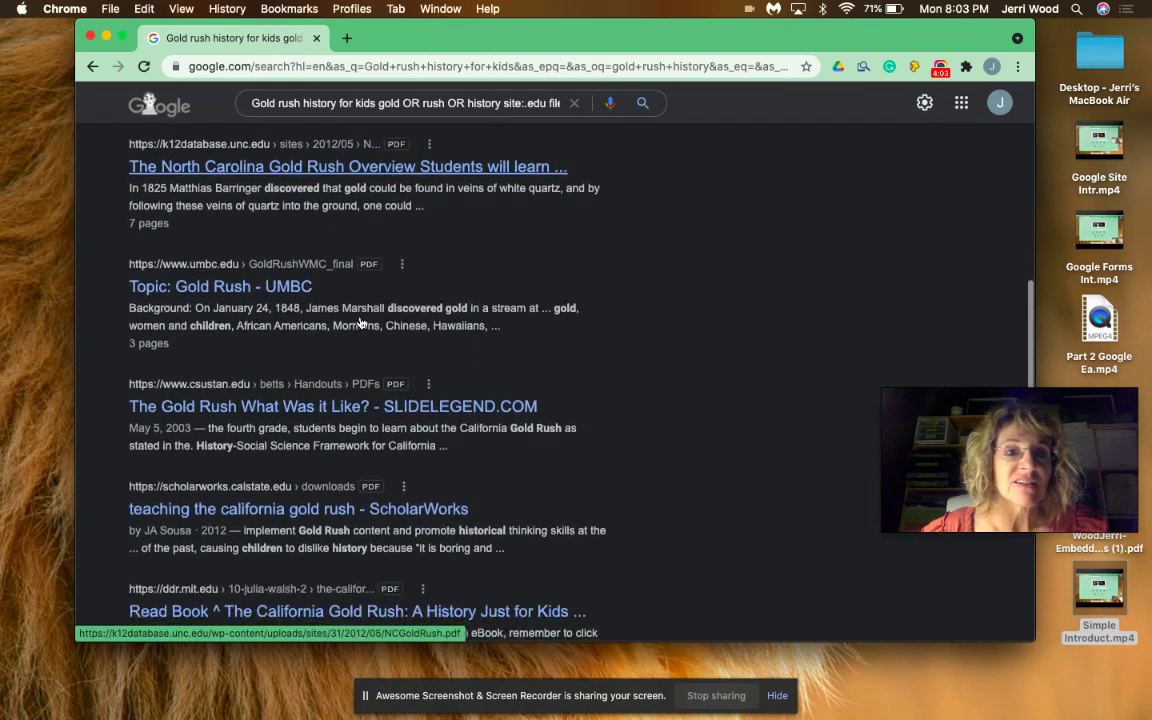
scroll(362, 320, "down", 3)
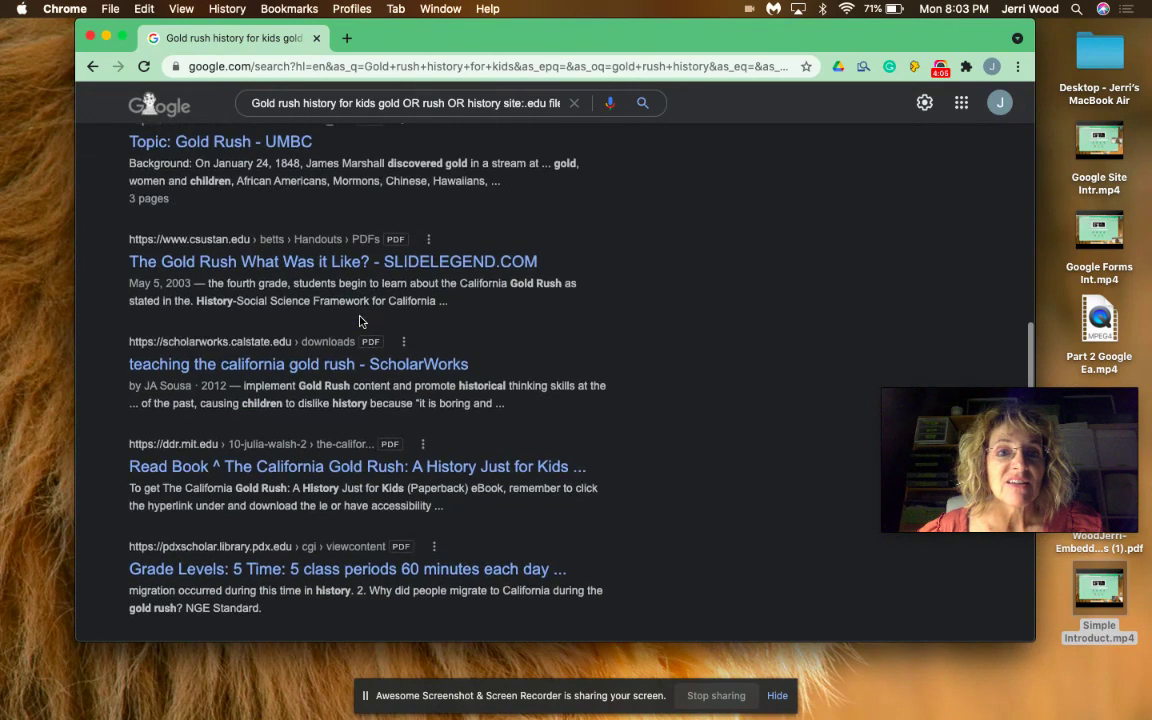
scroll(361, 318, "down", 5)
scroll(360, 316, "down", 3)
scroll(360, 316, "up", 1)
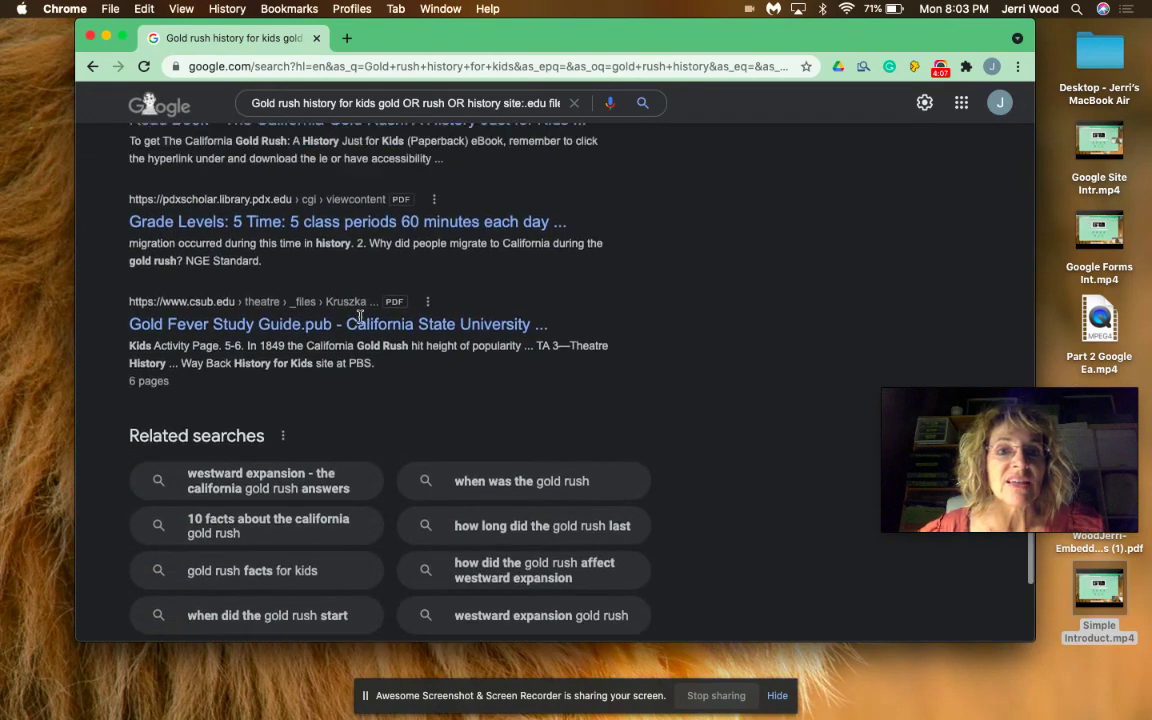
scroll(360, 316, "up", 5)
scroll(360, 316, "up", 5)
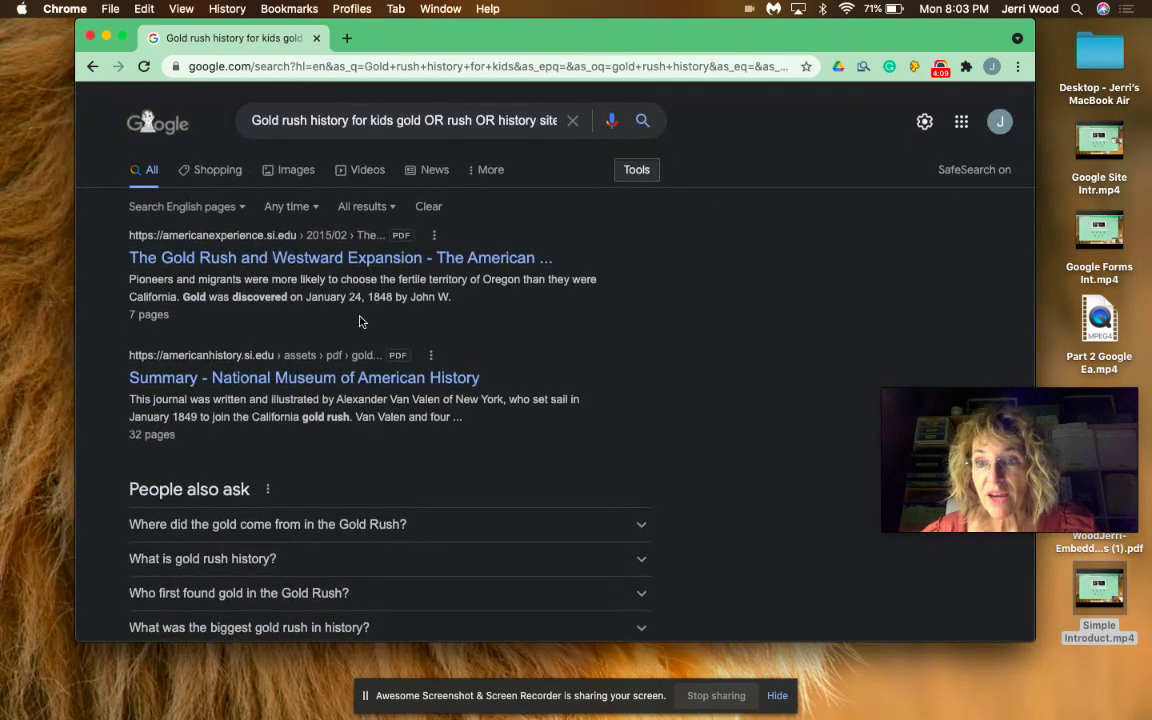